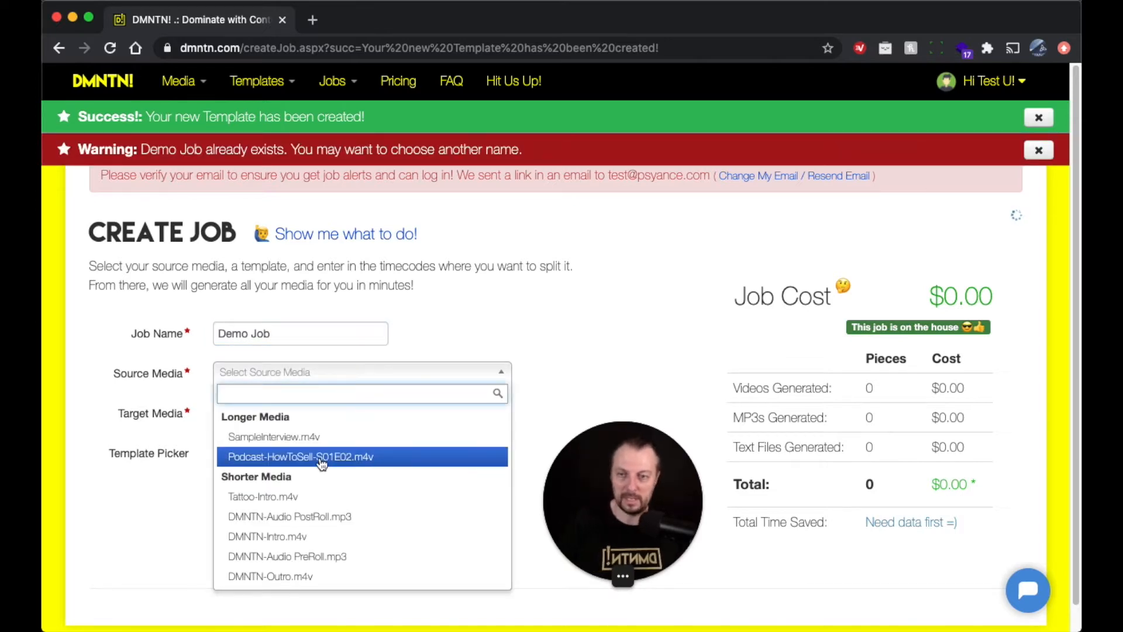
- Choose SampleInterview.m4v as the job's source media, with audio (MP3) and text enabled as target media
left_click(290, 441)
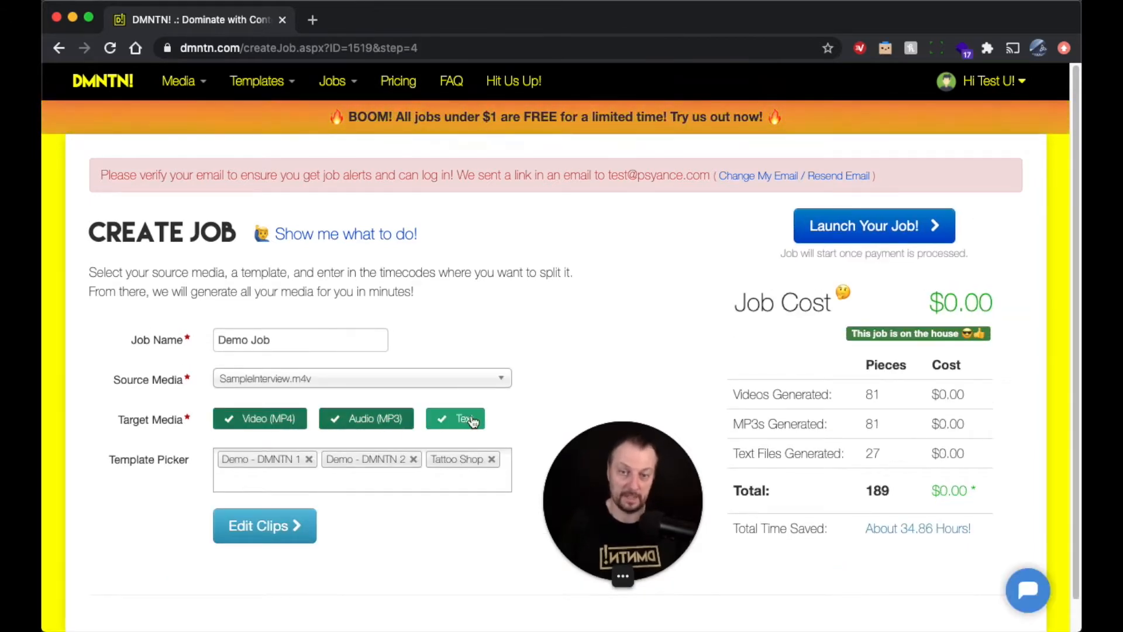
left_click(383, 431)
left_click(383, 431)
left_click(457, 432)
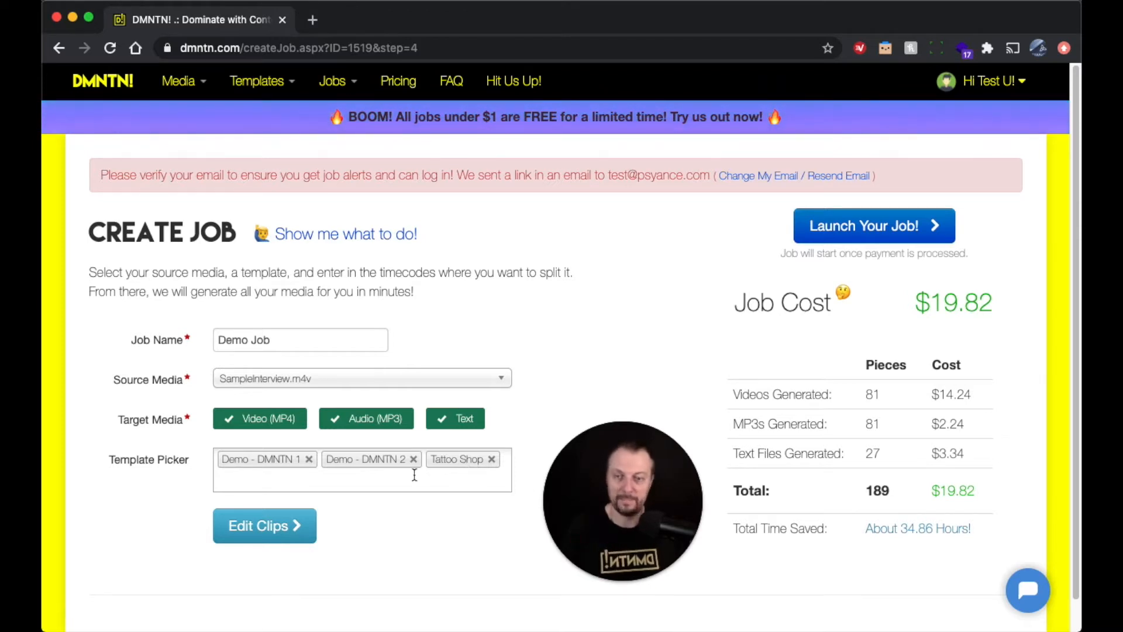
- Reduce the job to the Tattoo Shop template by removing both Demo templates, and turn off text and audio output
left_click(310, 459)
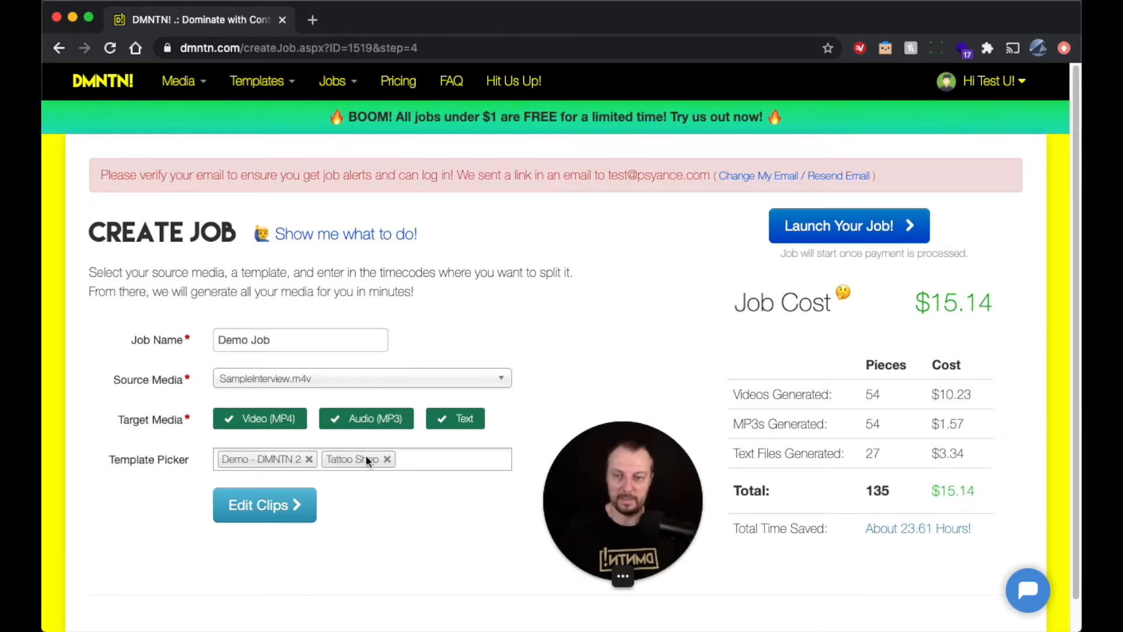
left_click(309, 458)
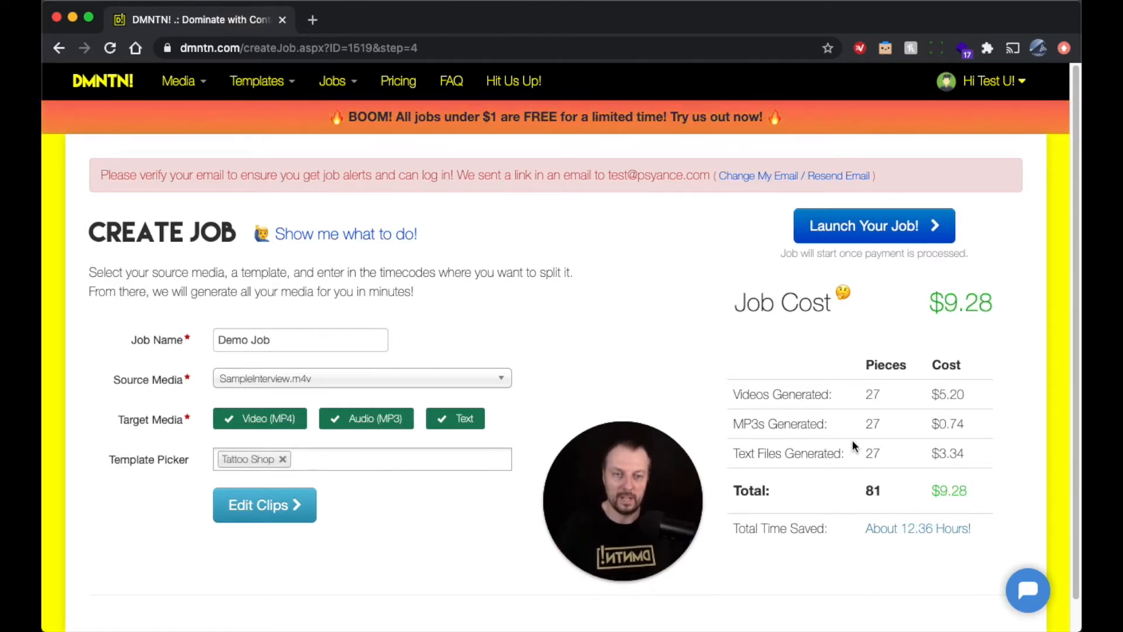
left_click(455, 418)
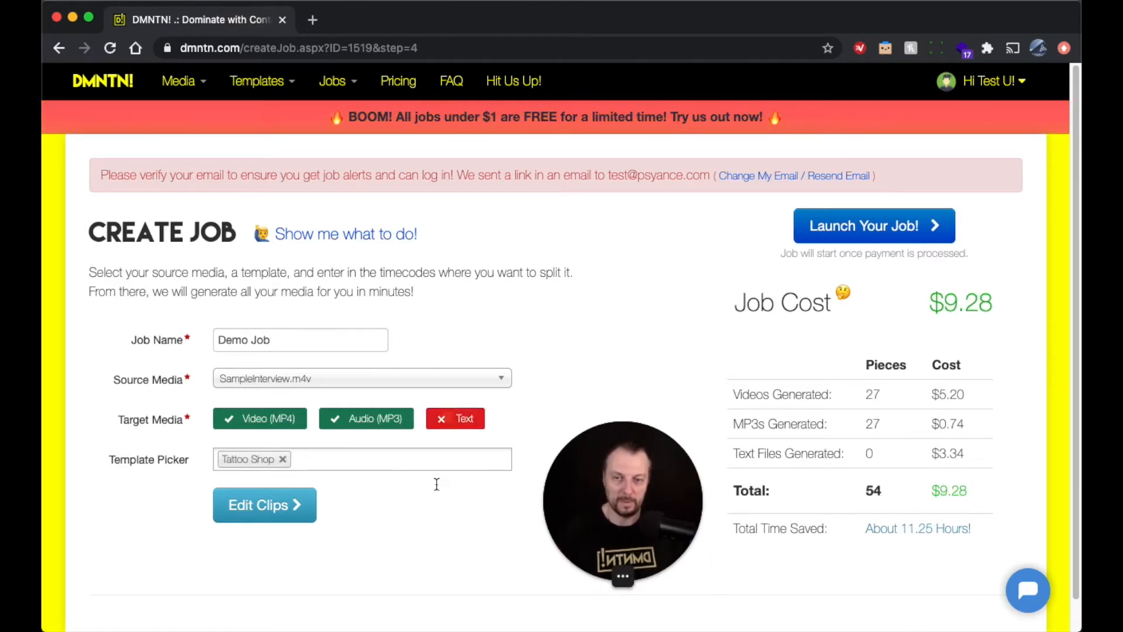
left_click(372, 418)
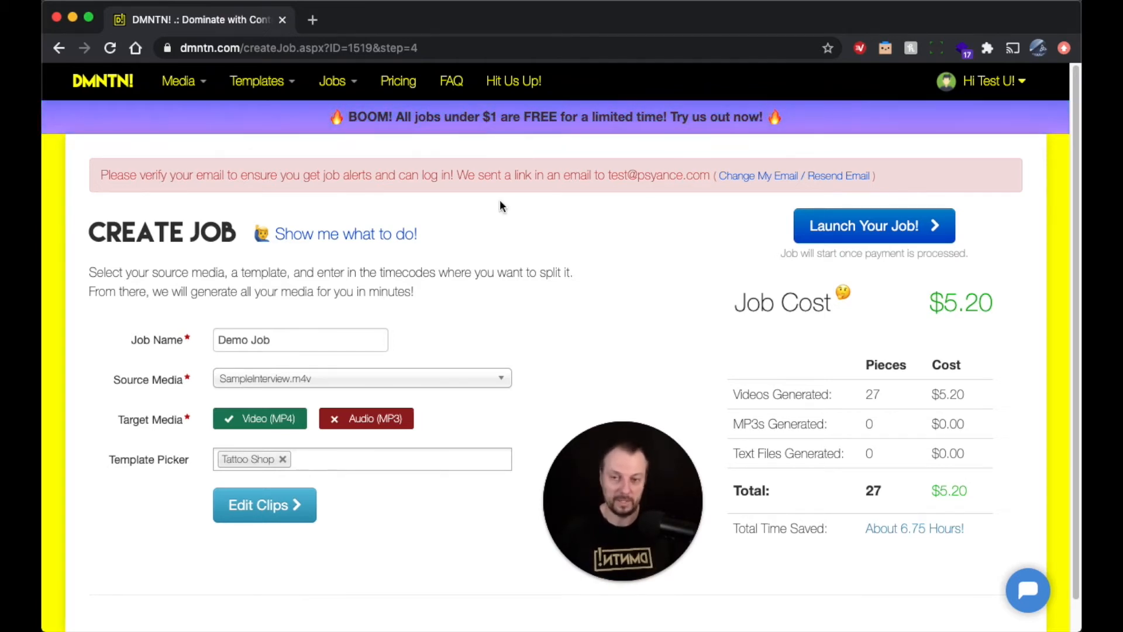
- Turn audio and text output back on and add the Demo - DMNTN 1 and Demo - DMNTN 2 templates to the job again
left_click(371, 422)
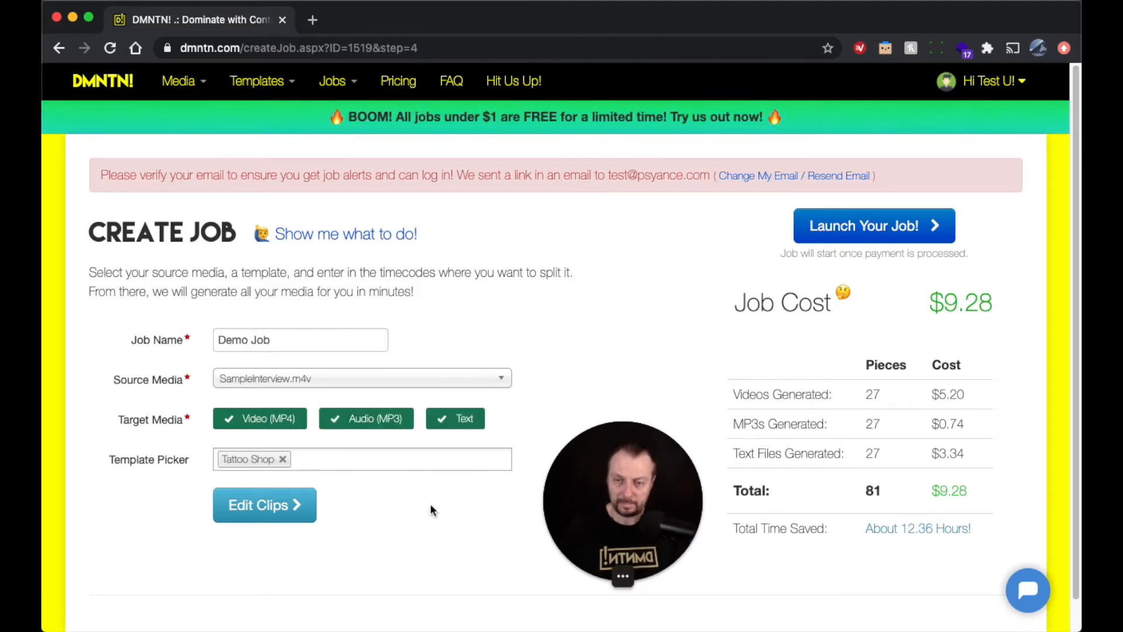
left_click(336, 462)
left_click(351, 476)
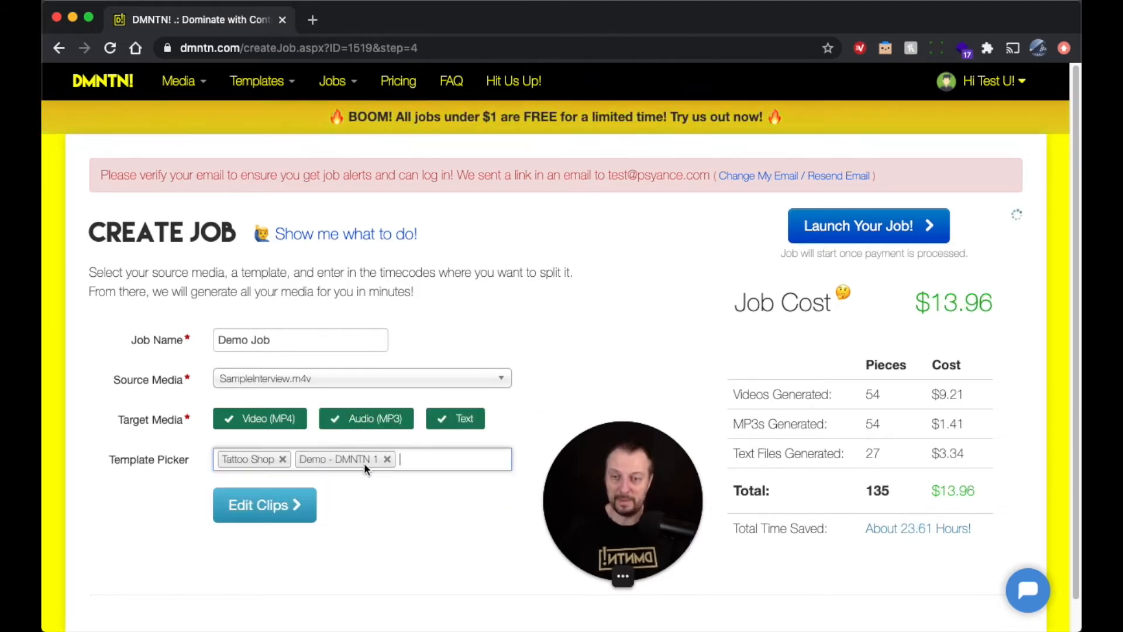
left_click(364, 462)
left_click(390, 500)
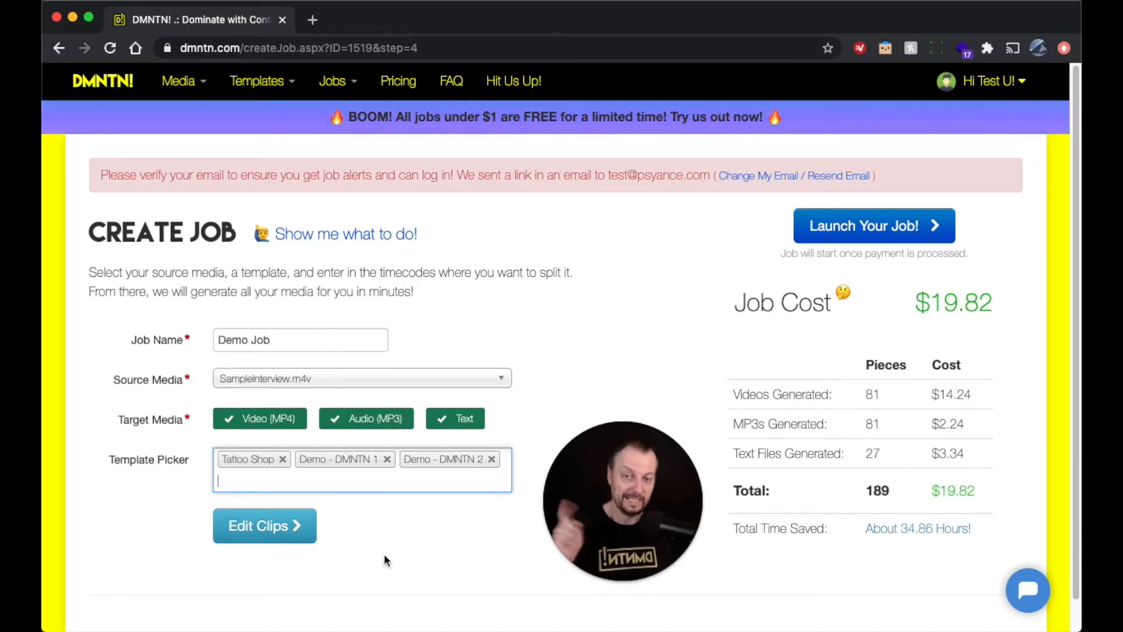
- Open the job's clip editor and look through the start times and durations in the clip list
left_click(272, 537)
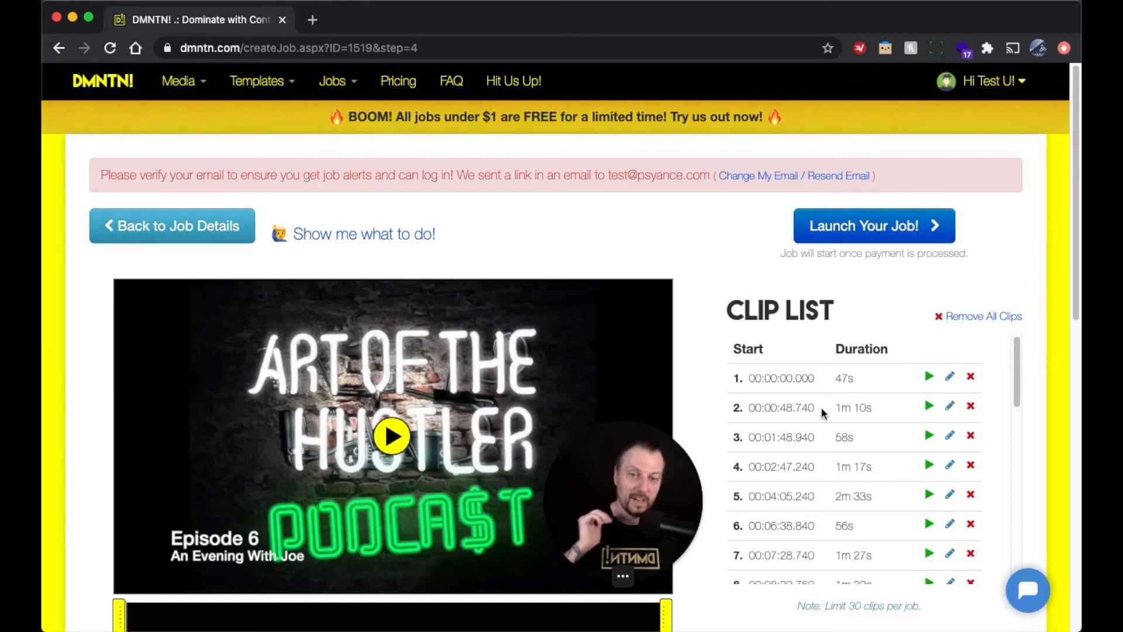
scroll(860, 402, "down", 10)
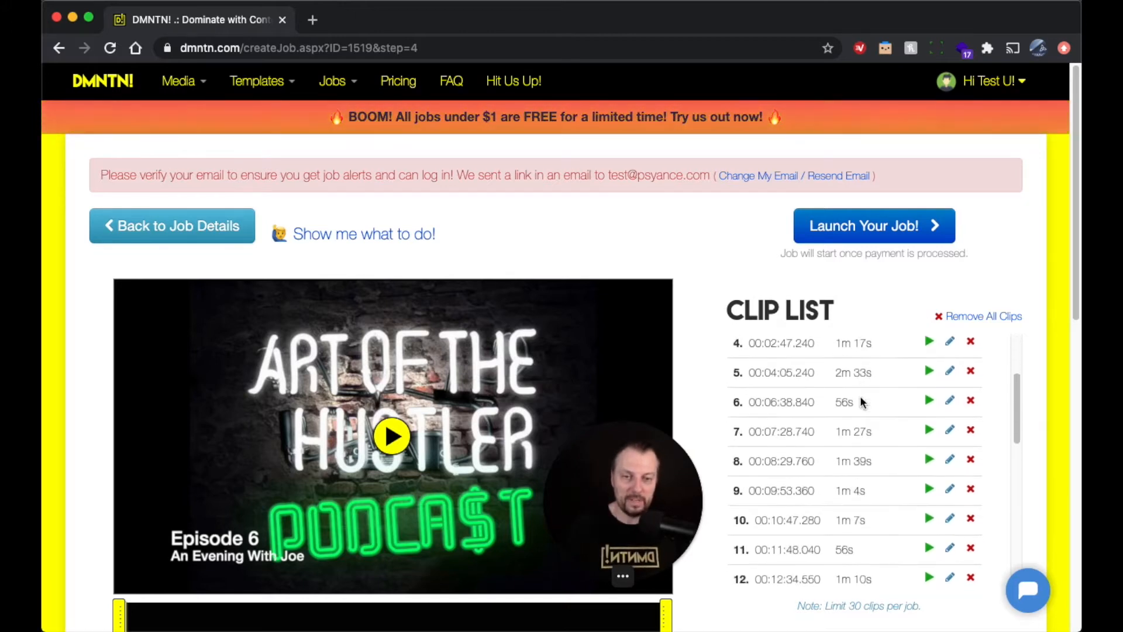
scroll(861, 397, "down", 5)
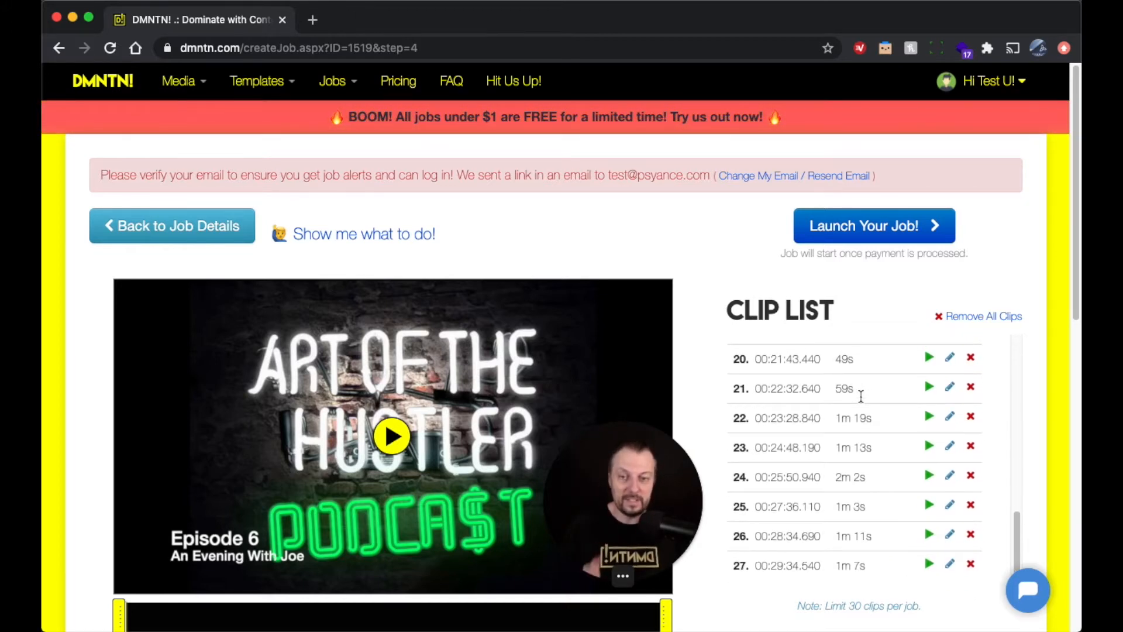
left_click_drag(623, 500, 448, 450)
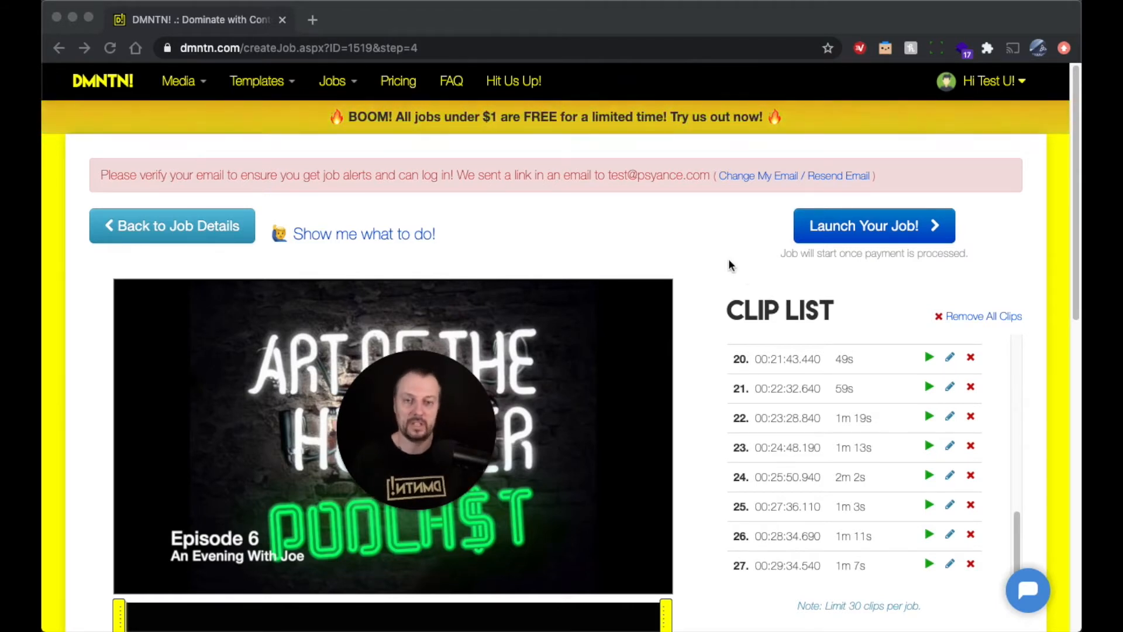
scroll(918, 460, "up", 1)
scroll(918, 460, "up", 10)
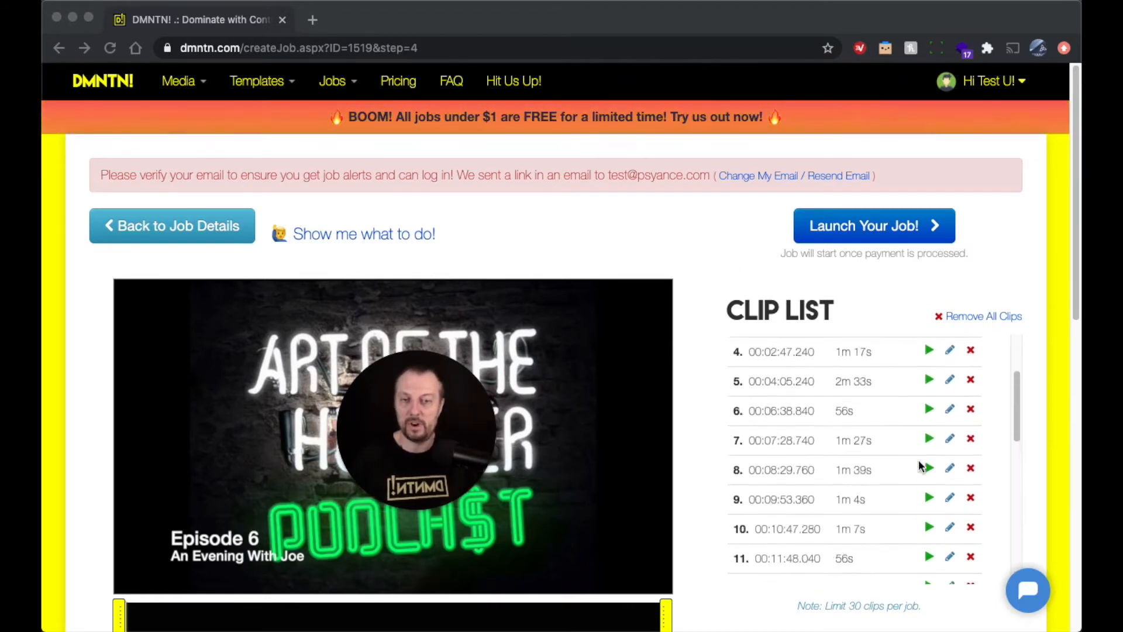
scroll(918, 466, "down", 4)
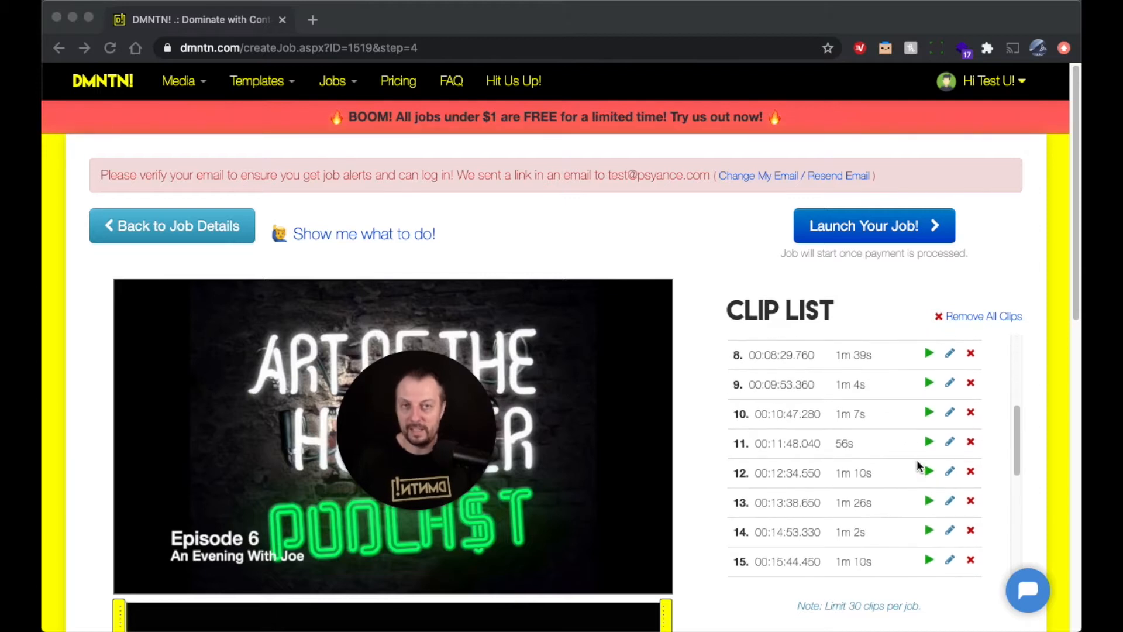
mouse_move(471, 449)
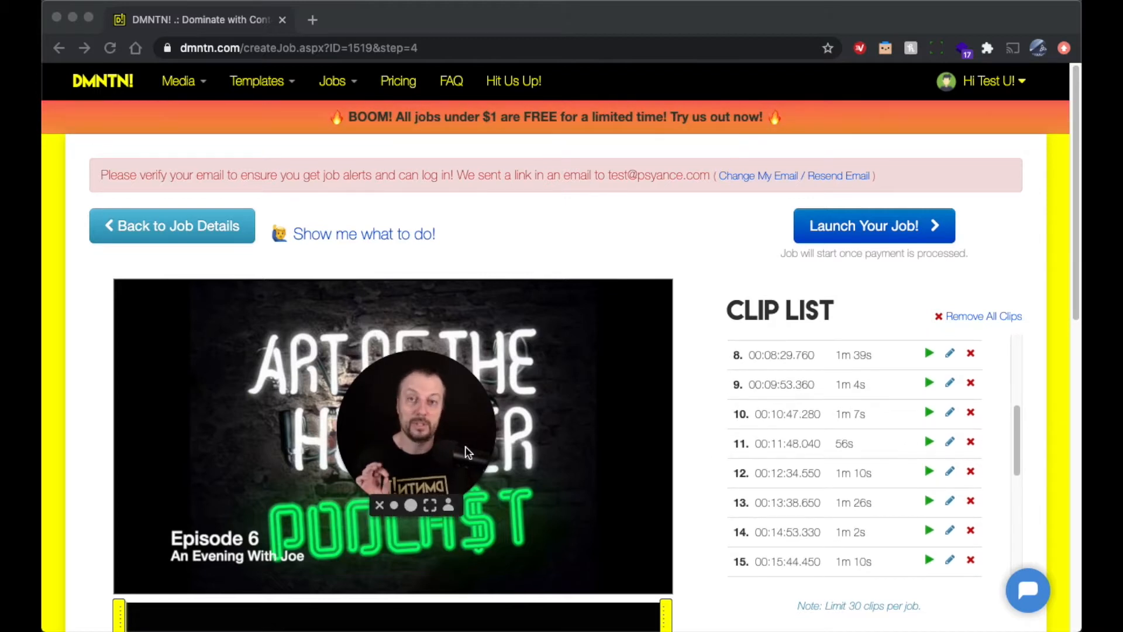
left_click_drag(470, 452, 664, 188)
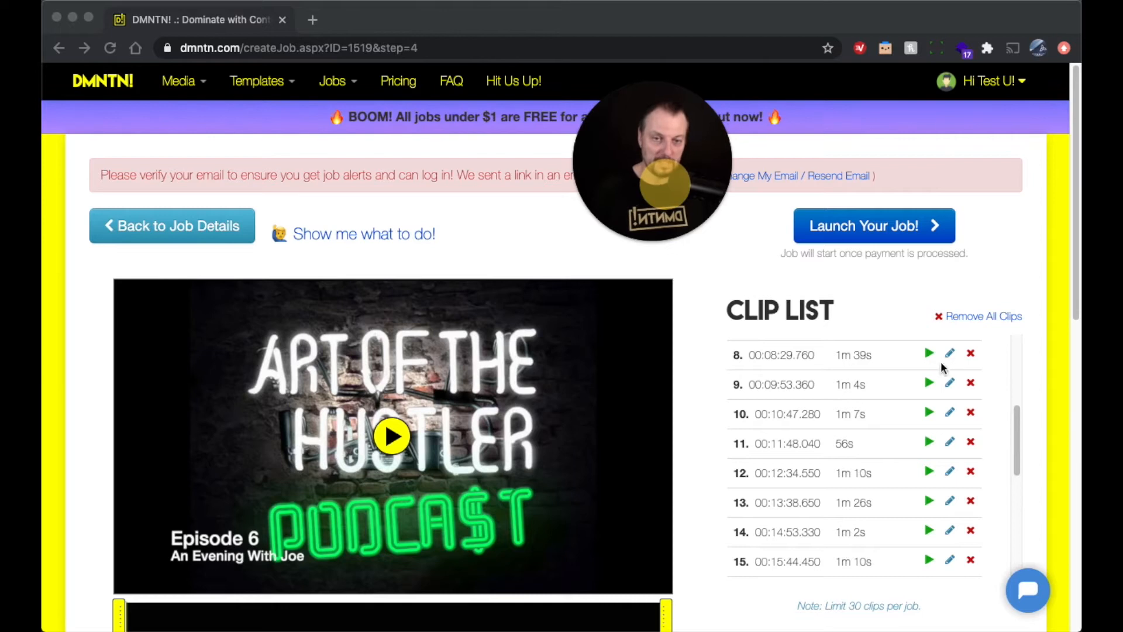
- Preview clip 9 and clip 14 from the clip list, closing each video after watching
left_click(931, 387)
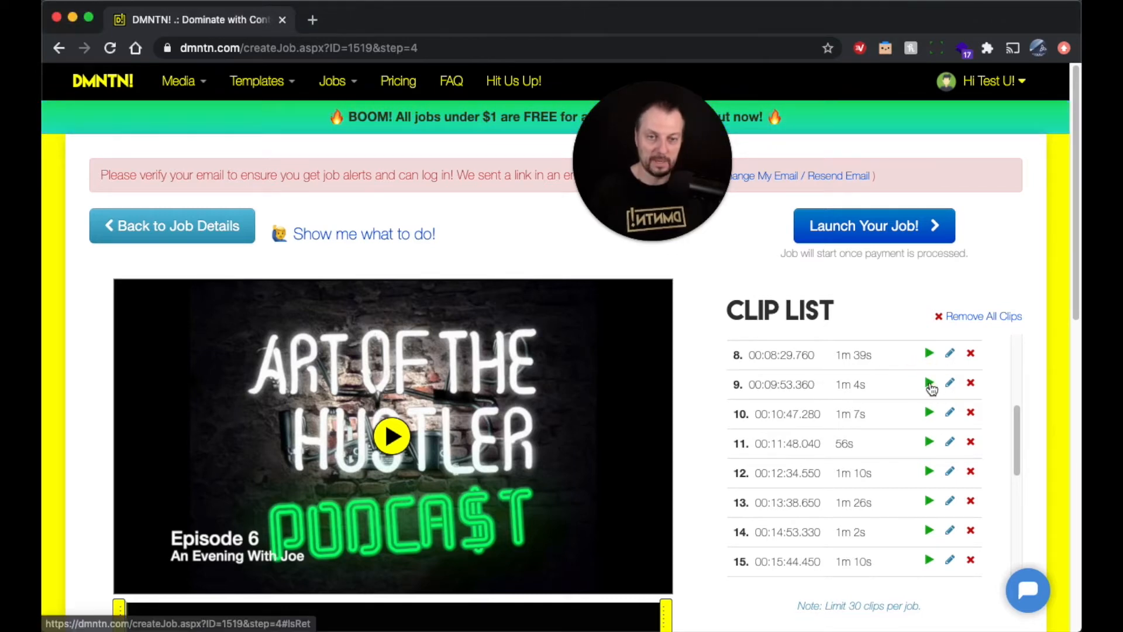
left_click(931, 386)
left_click_drag(679, 231, 187, 577)
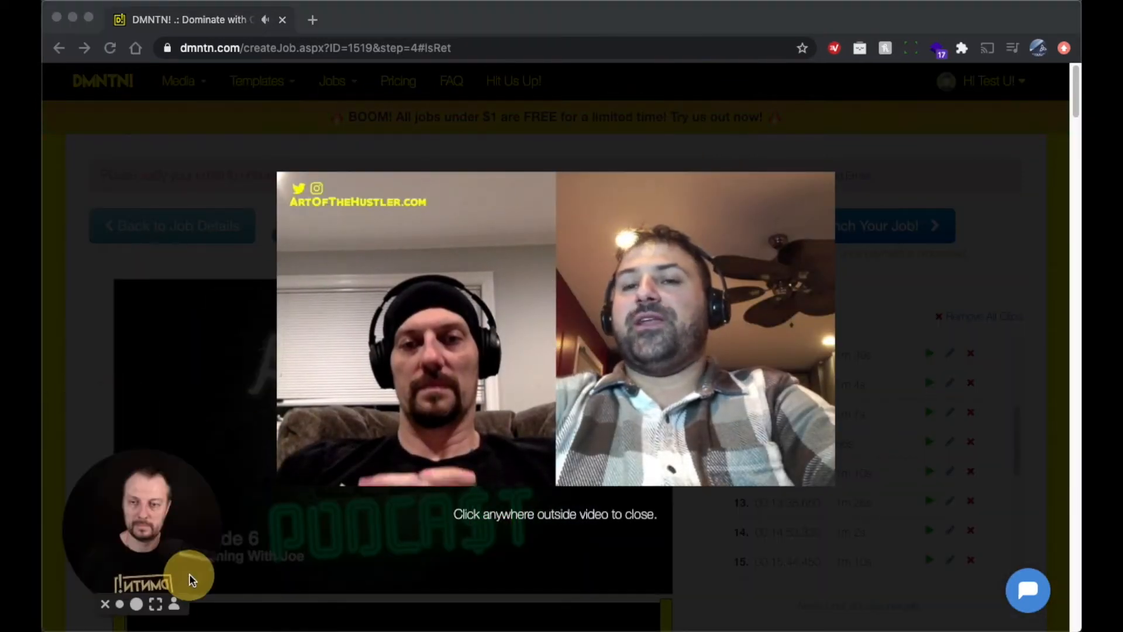
left_click(722, 541)
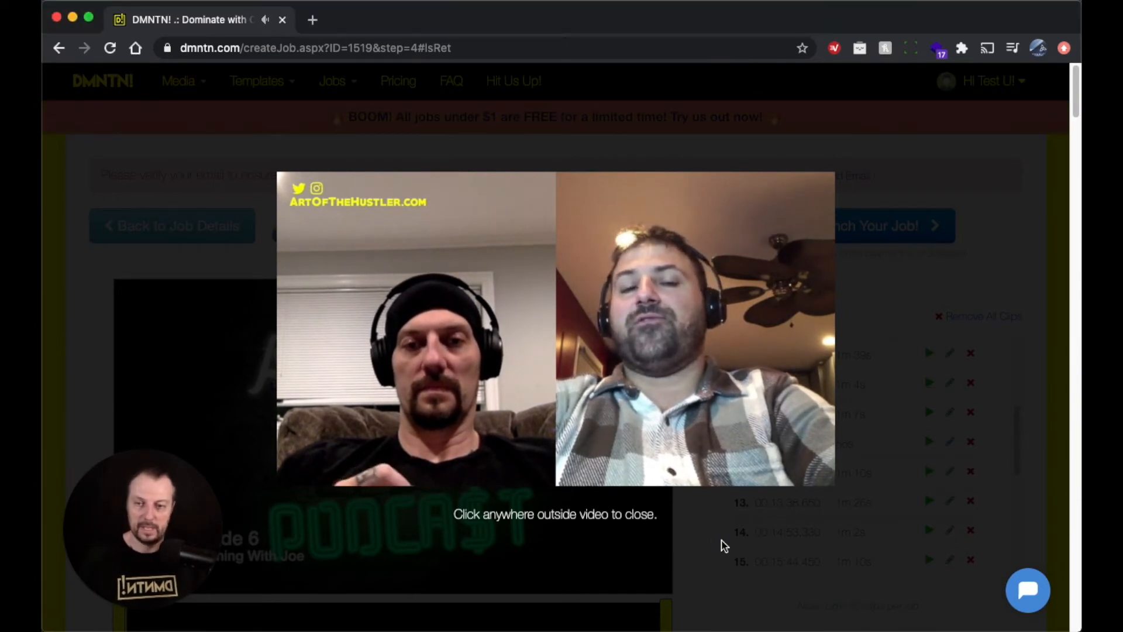
left_click(722, 541)
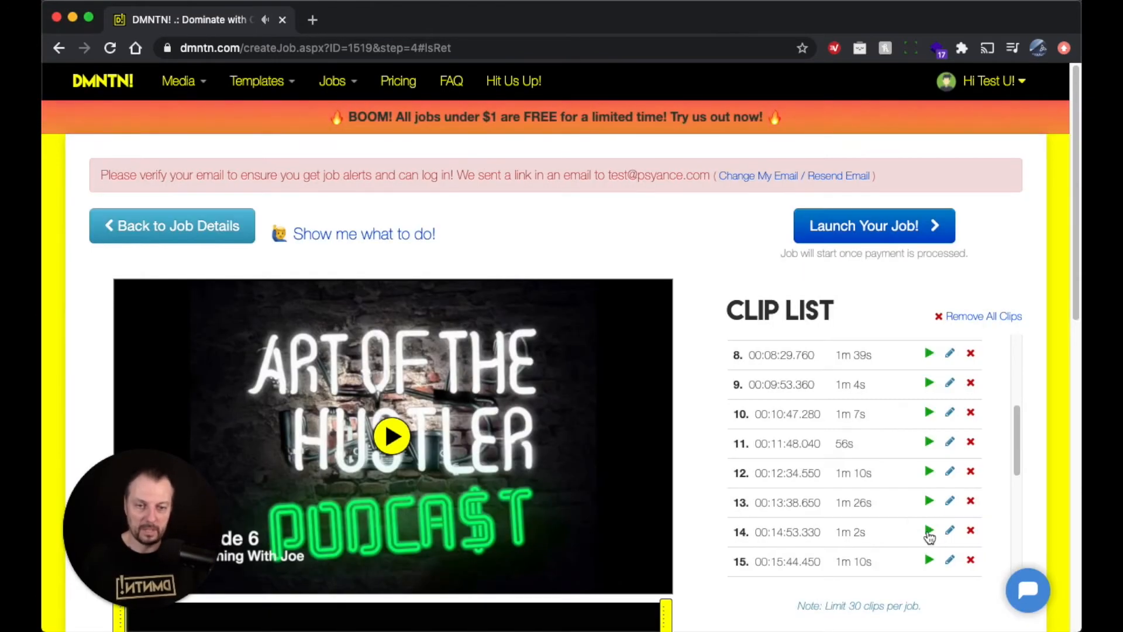
left_click(929, 530)
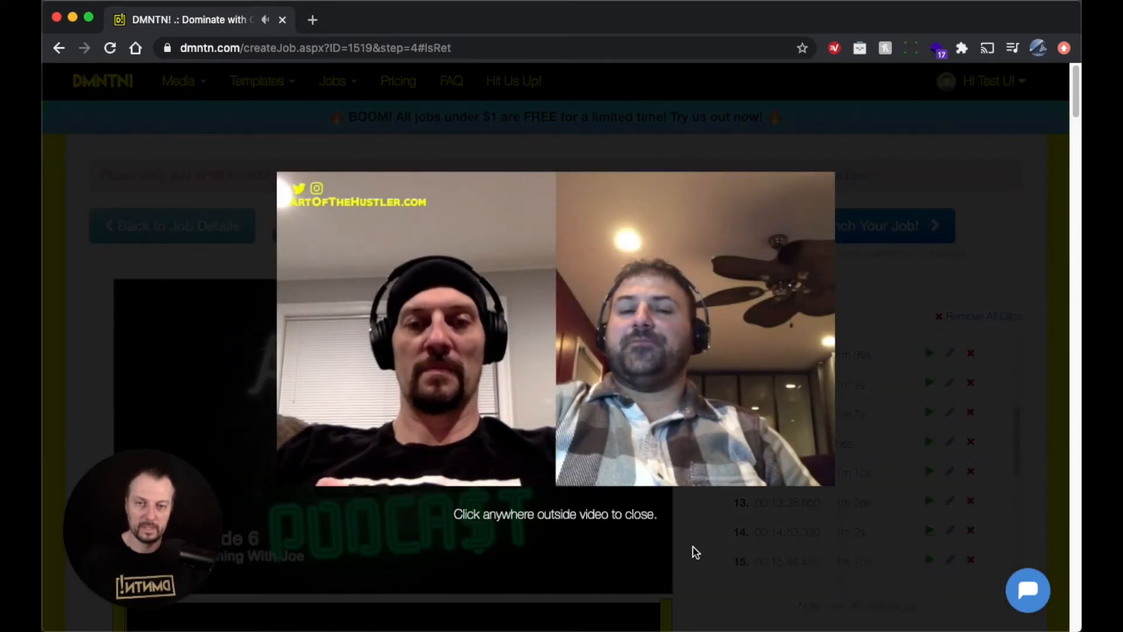
left_click(695, 551)
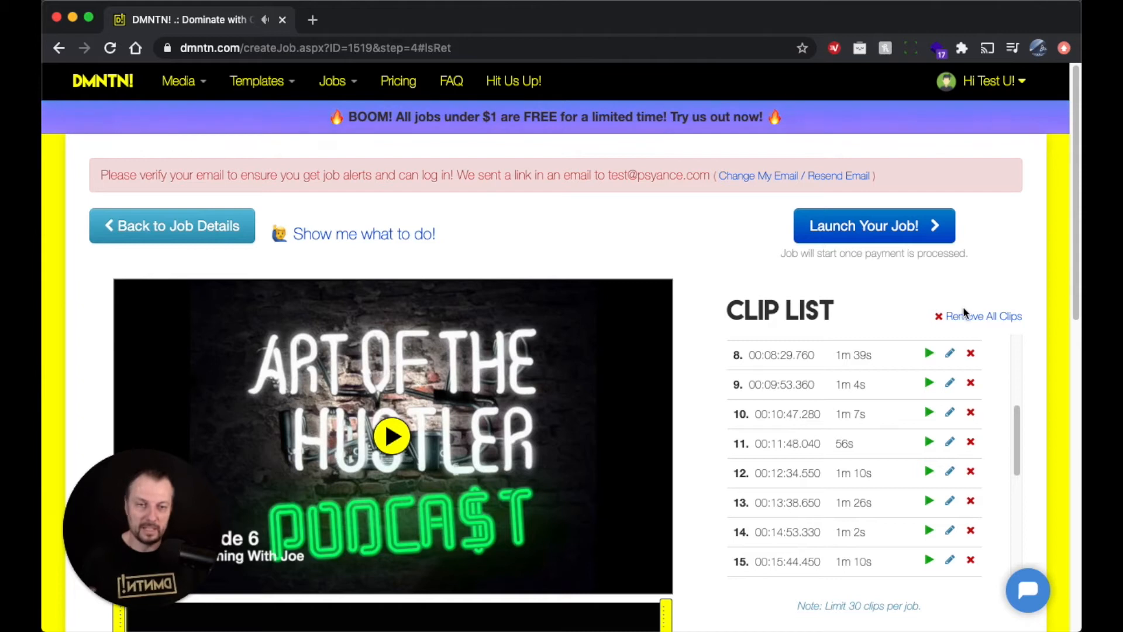
- Remove all clips from the clip list and set the suggested scene length to Shortest
left_click(971, 318)
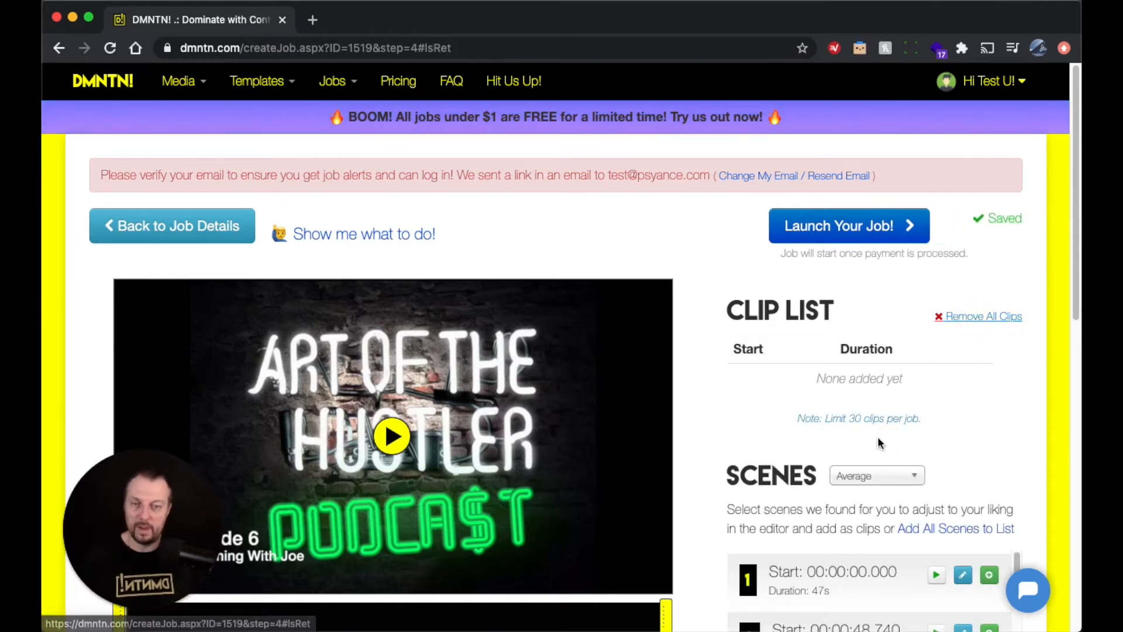
scroll(908, 436, "down", 3)
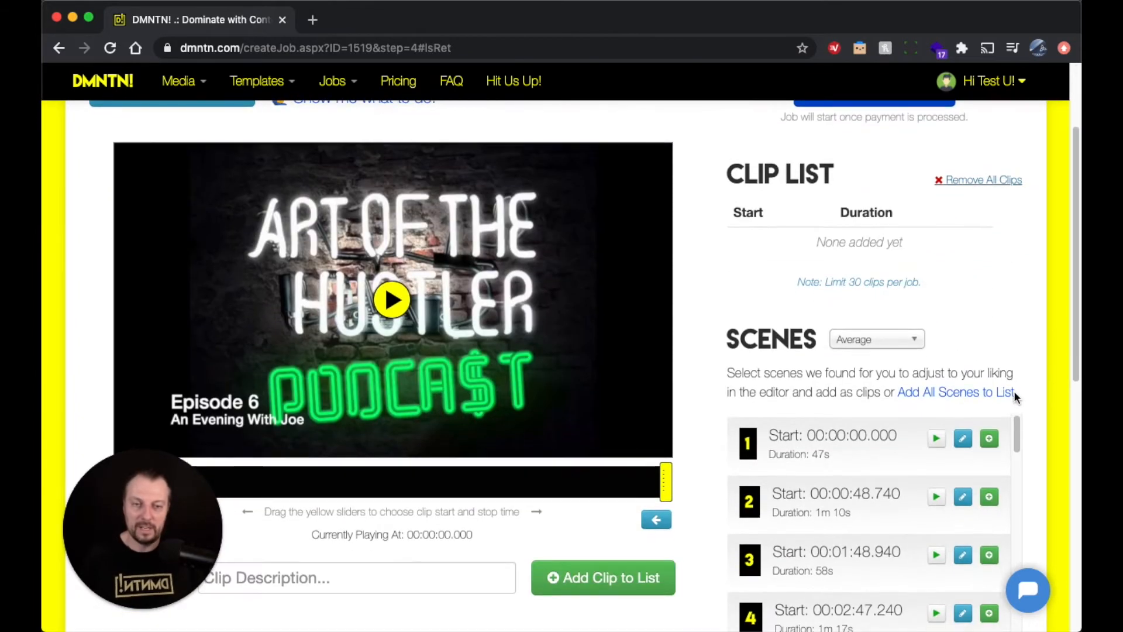
scroll(1038, 366, "down", 1)
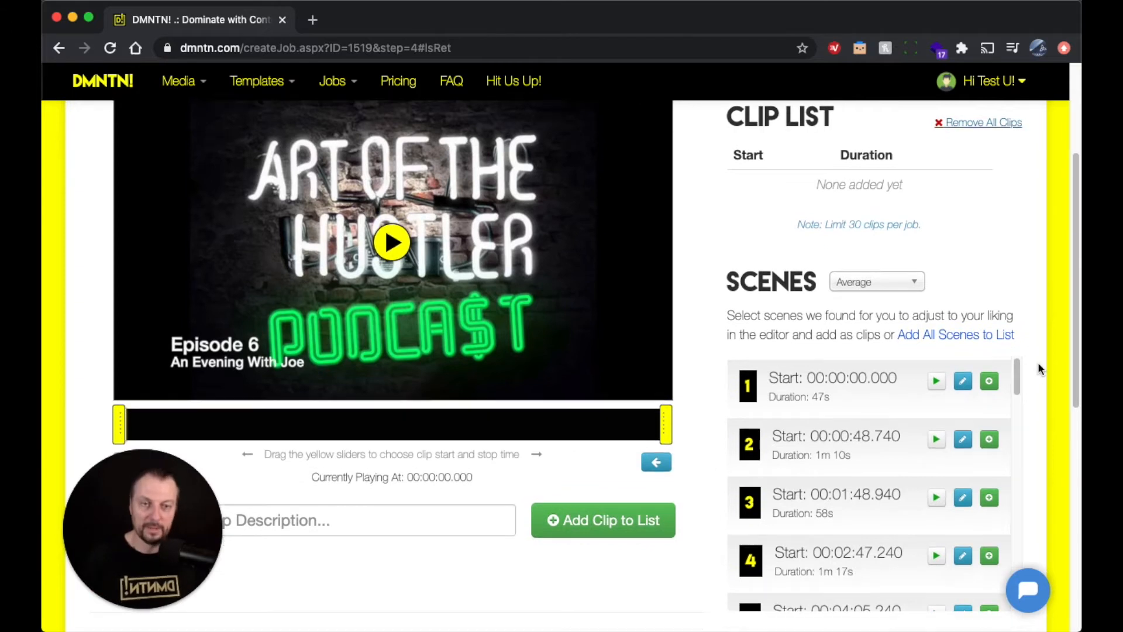
scroll(1038, 364, "down", 1)
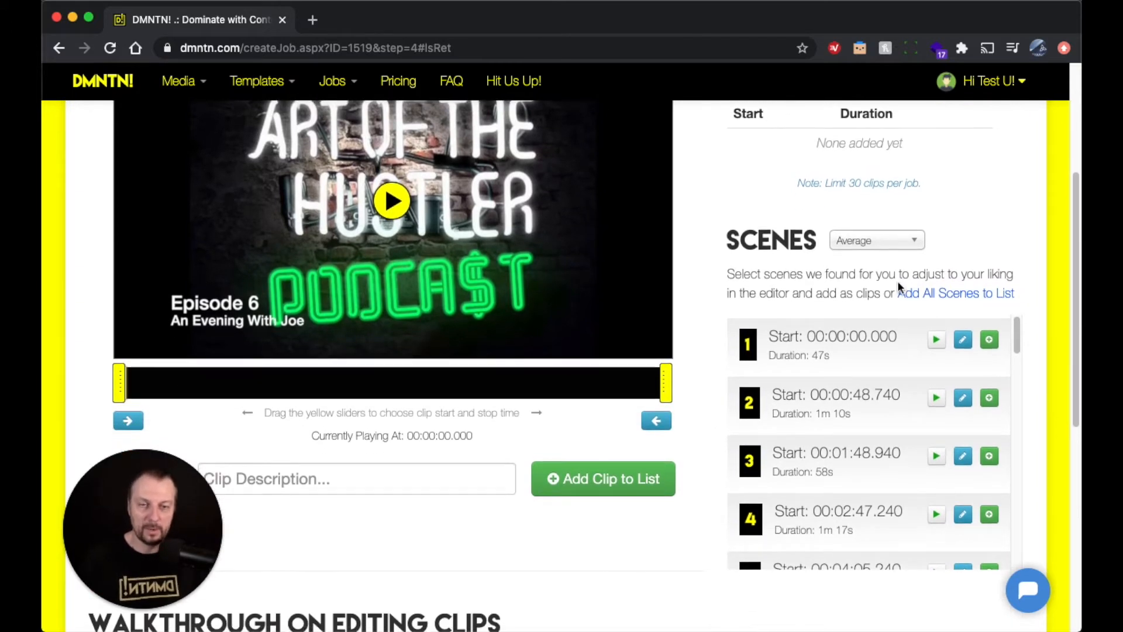
left_click(864, 248)
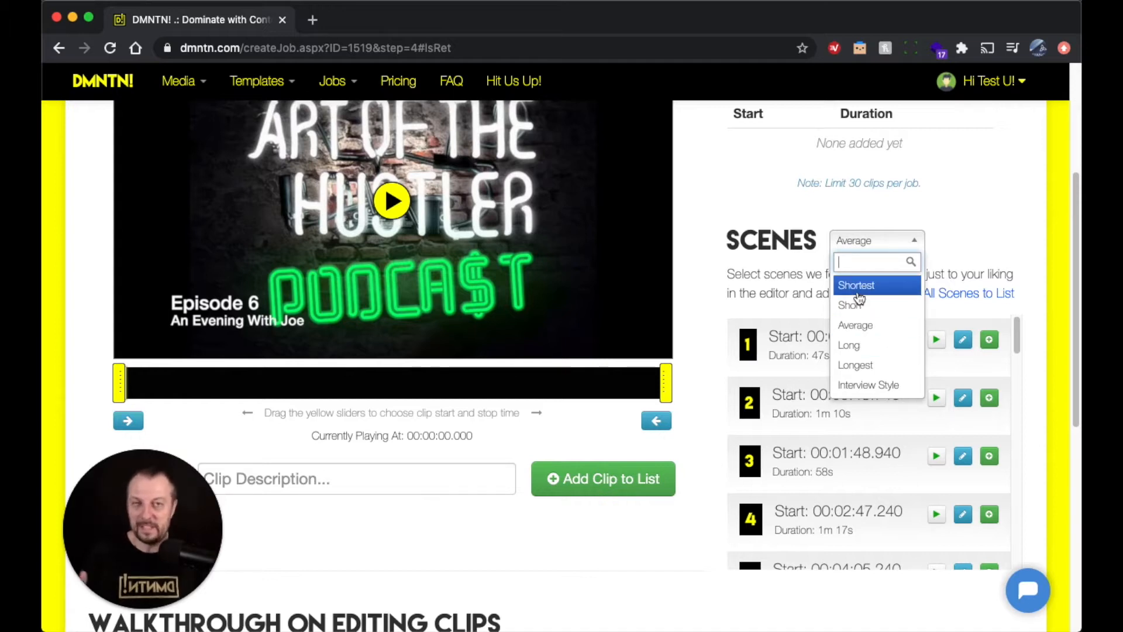
left_click(859, 295)
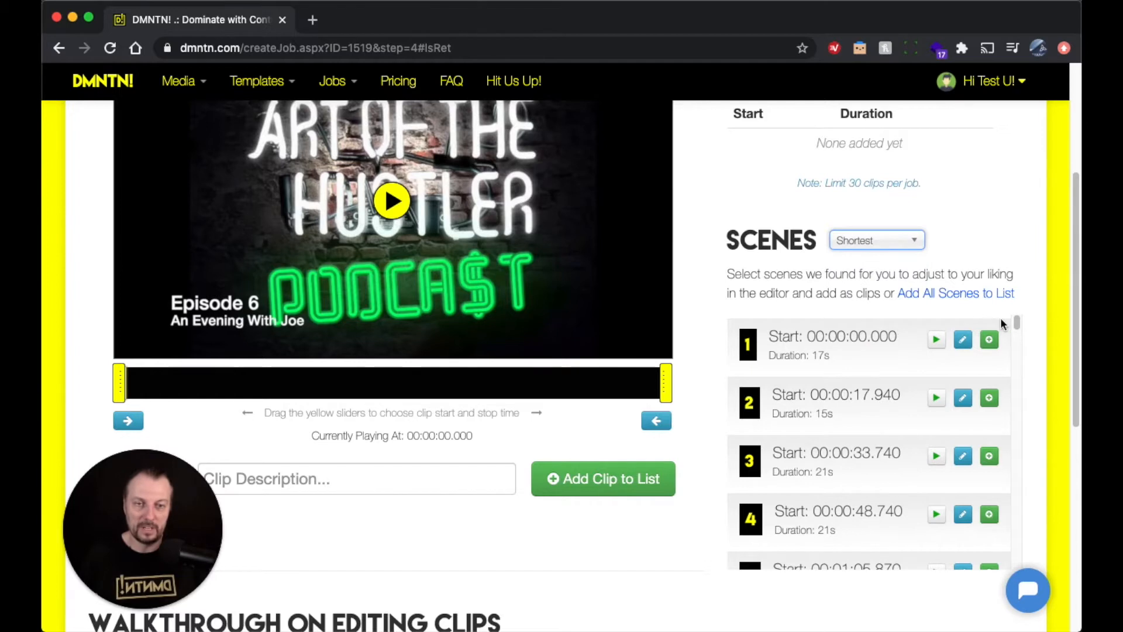
- Preview scene 110 at the end of the scenes list and close the video
scroll(922, 393, "down", 10)
scroll(920, 399, "down", 20)
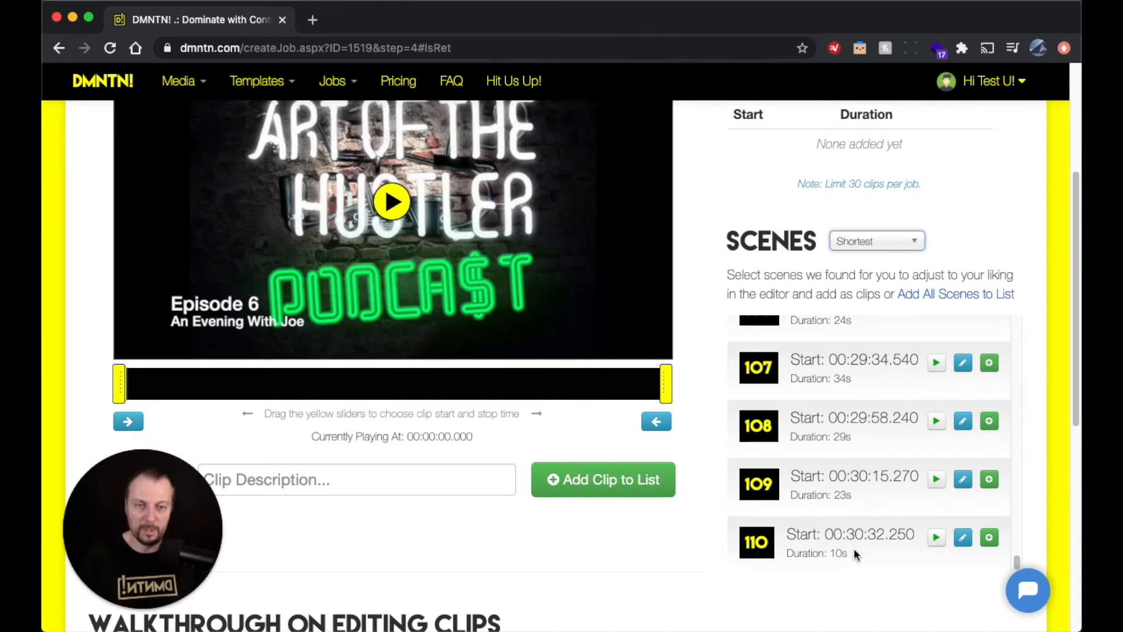
left_click(936, 537)
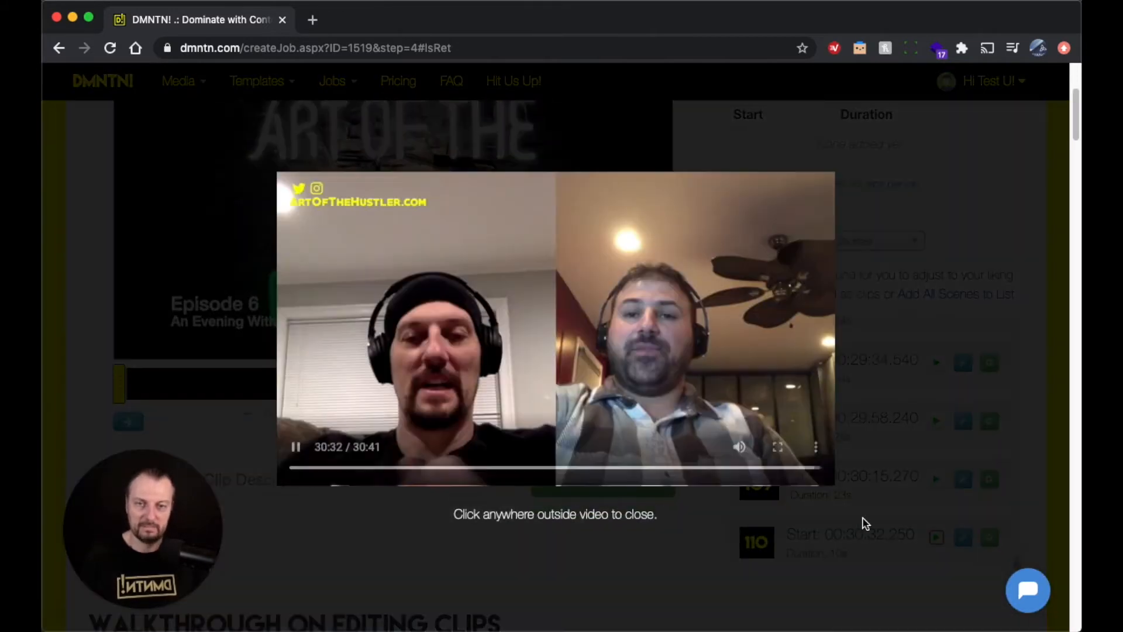
left_click(825, 530)
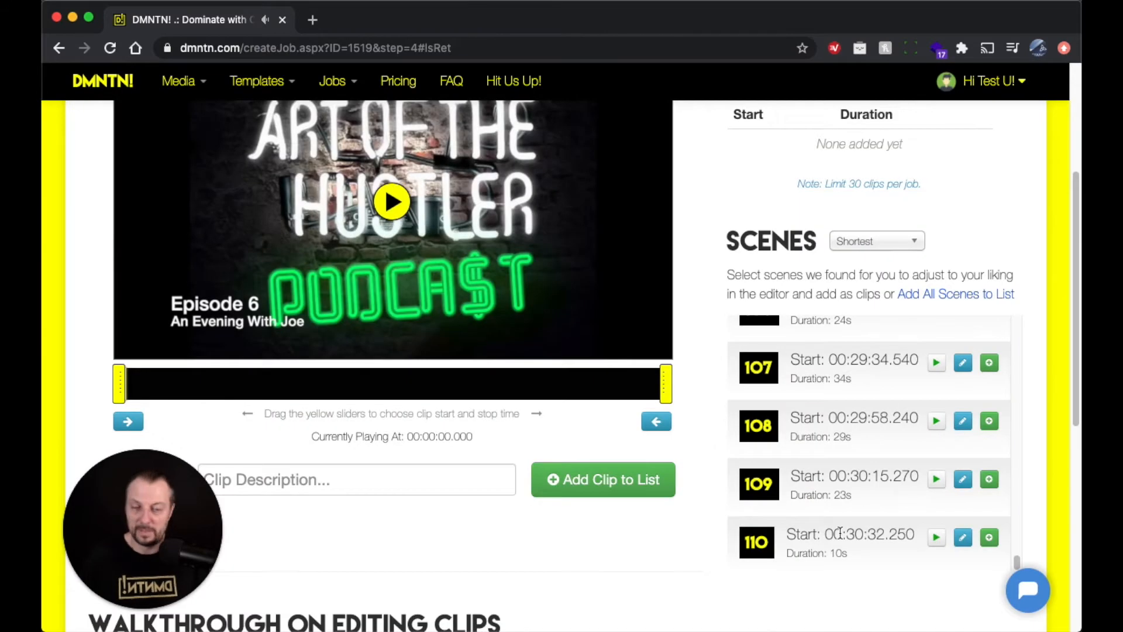
- Add scene 64, starting at 00:17:35.540, to the clip list
scroll(890, 523, "up", 20)
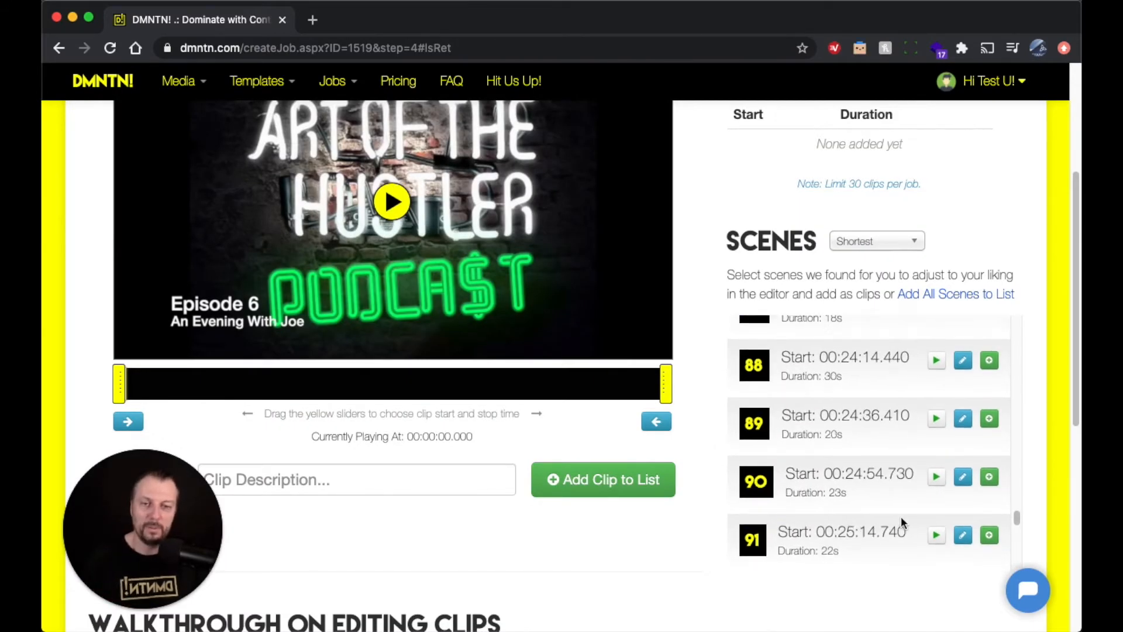
scroll(904, 511, "up", 5)
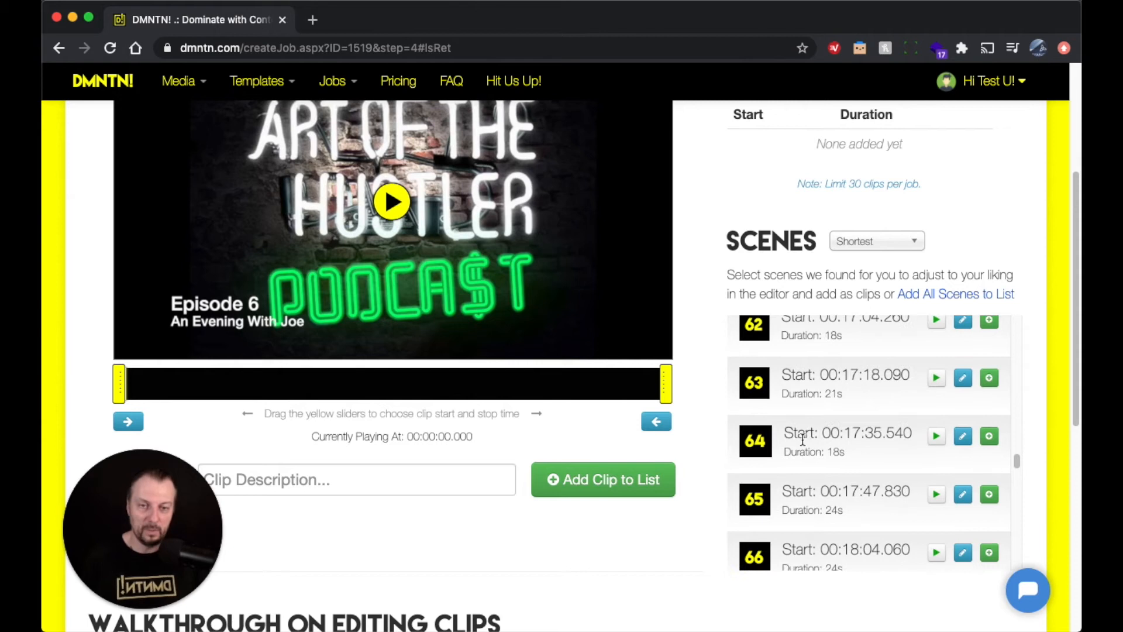
left_click(958, 444)
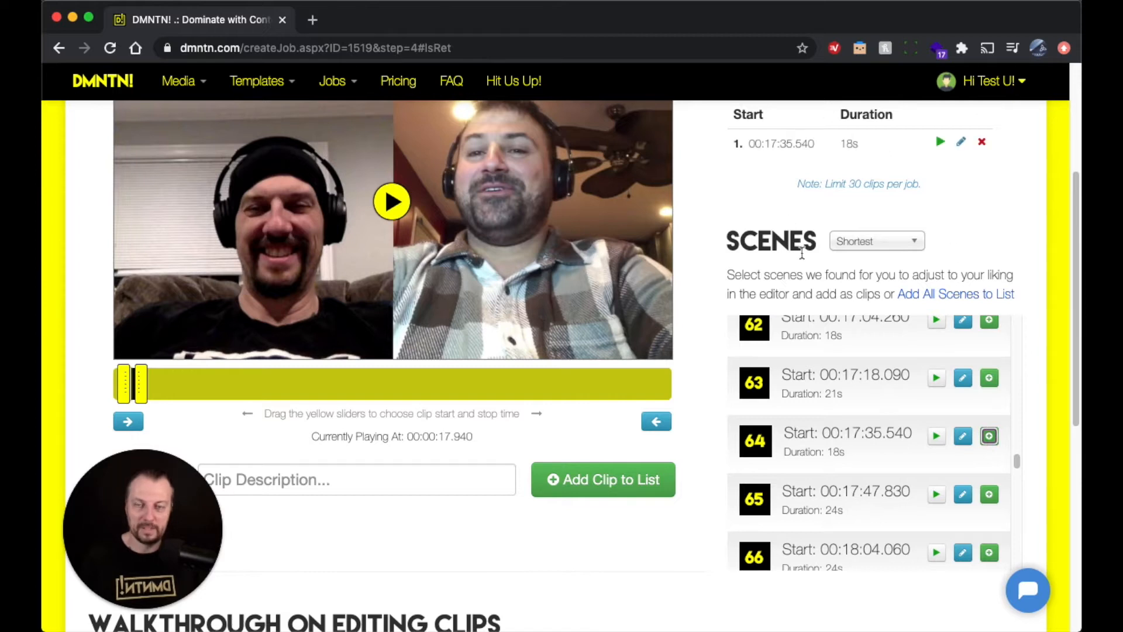
- Add scene 59, starting at 00:16:10.190, and scene 58, starting at 00:15:57.150, to the clip list
scroll(958, 440, "up", 4)
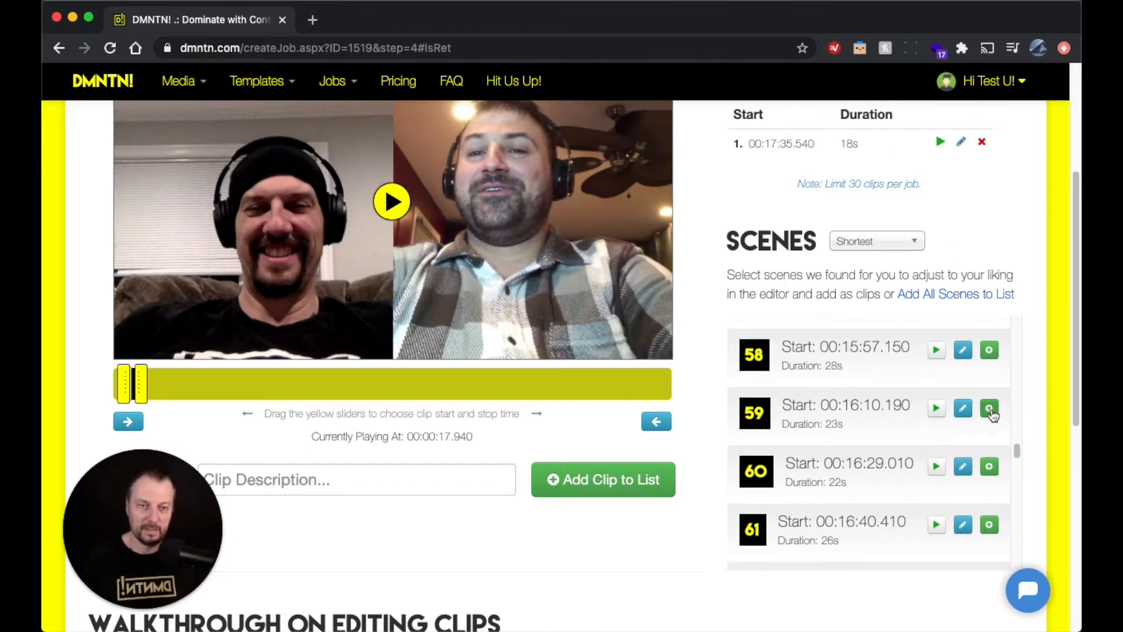
left_click(990, 410)
left_click(990, 351)
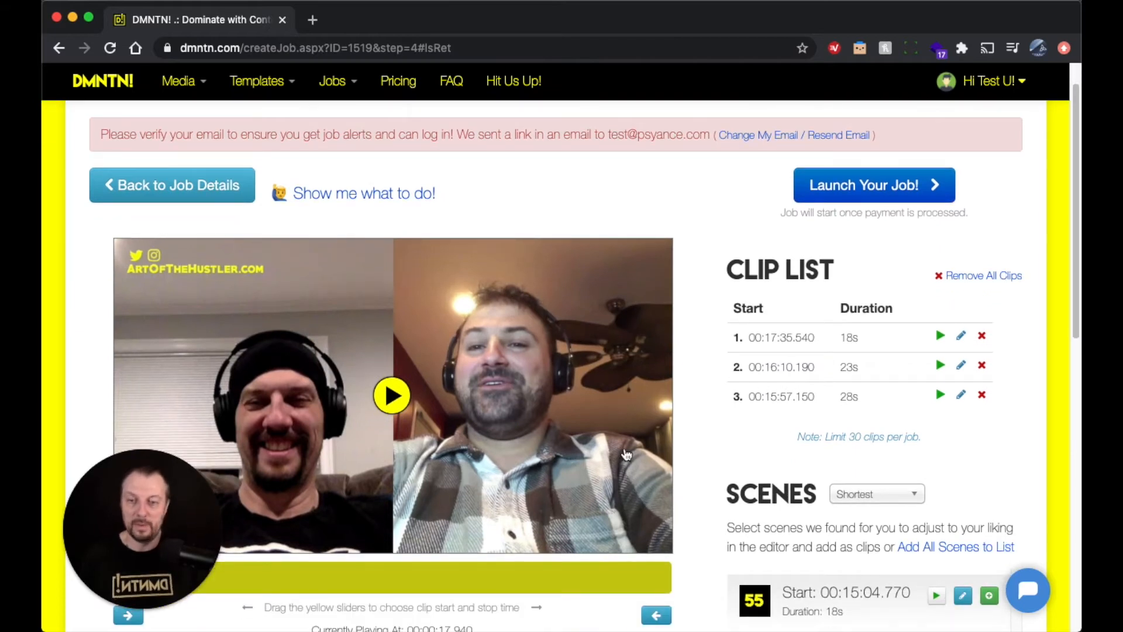
- Switch the suggested scene length to Short and then to Average
left_click(886, 496)
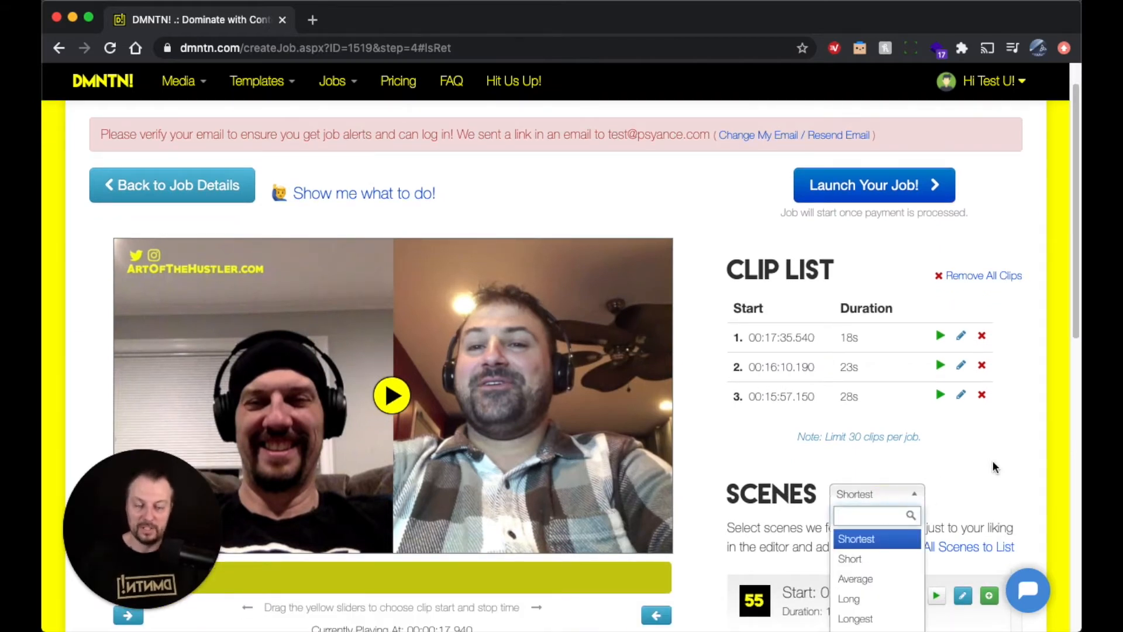
scroll(970, 474, "down", 3)
left_click(851, 450)
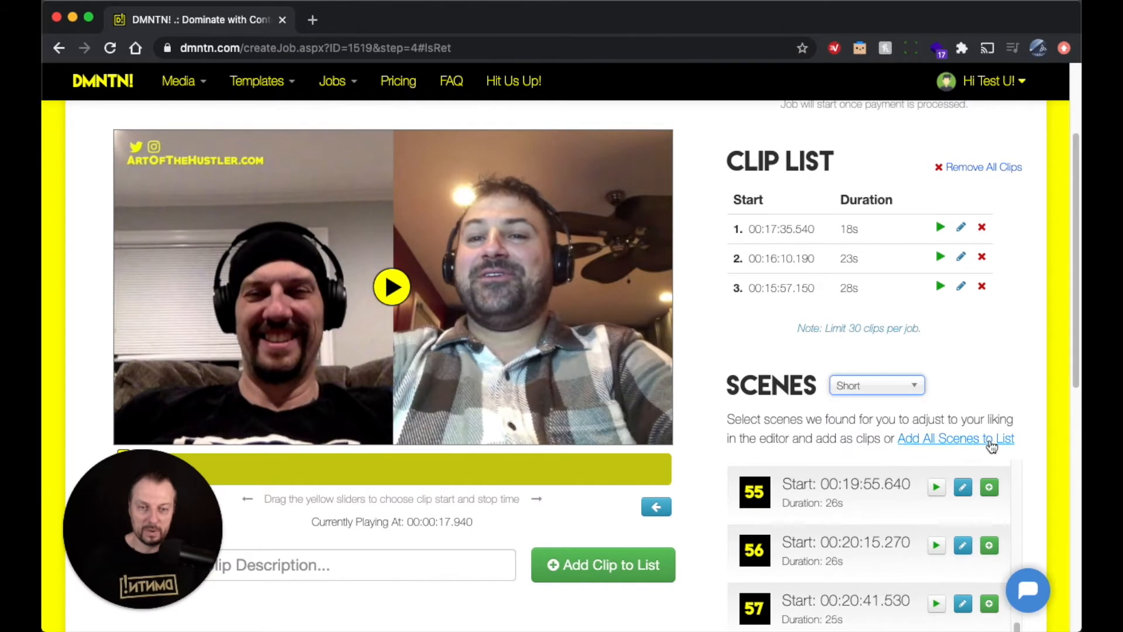
scroll(991, 446, "down", 2)
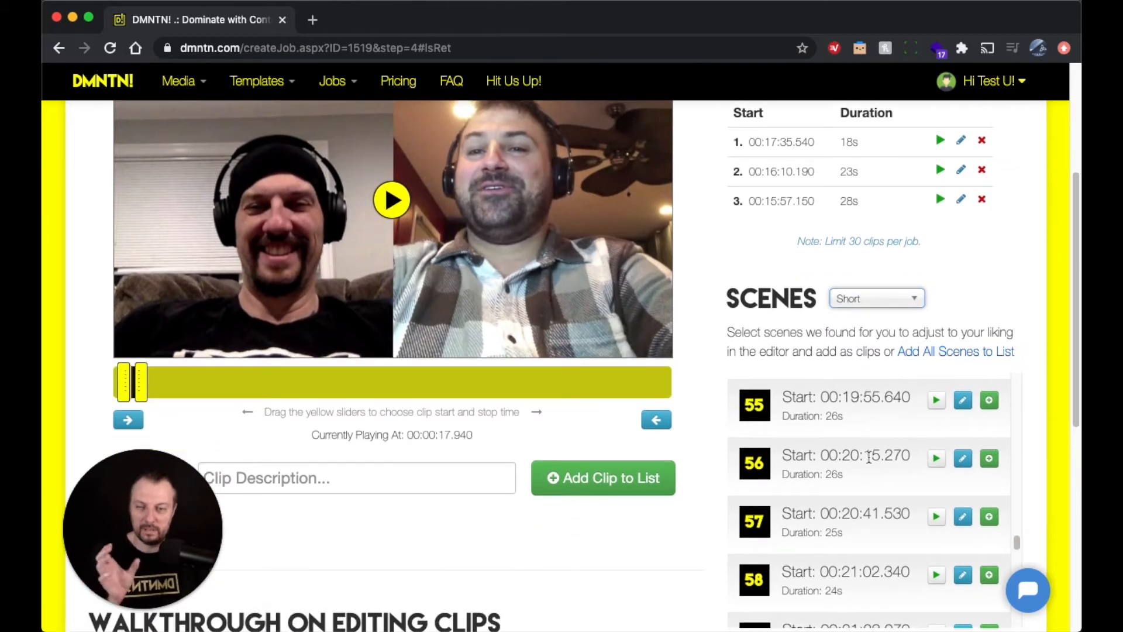
left_click(866, 299)
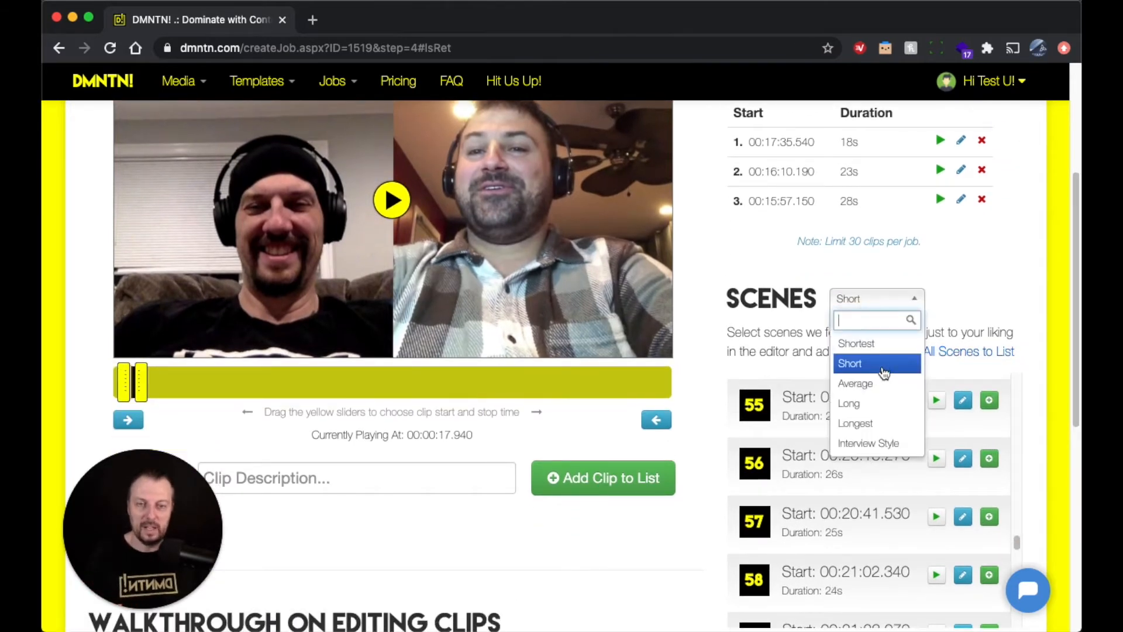
left_click(884, 383)
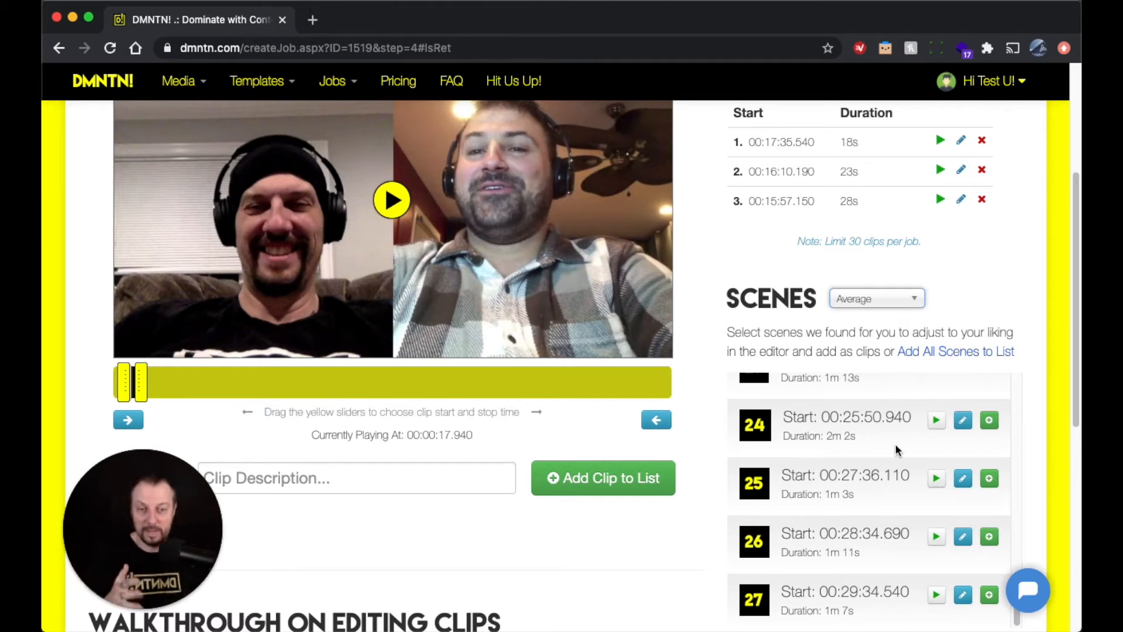
- Look through the Average scenes and preview scene 6, closing its video after watching
scroll(890, 430, "down", 4)
scroll(893, 455, "up", 10)
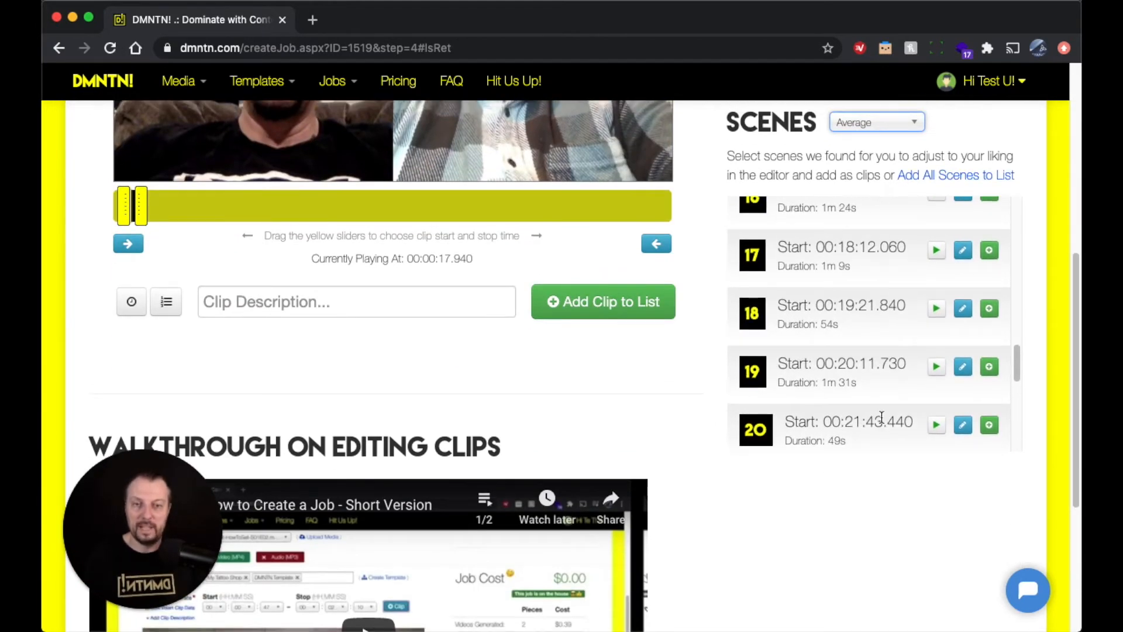
scroll(848, 362, "up", 6)
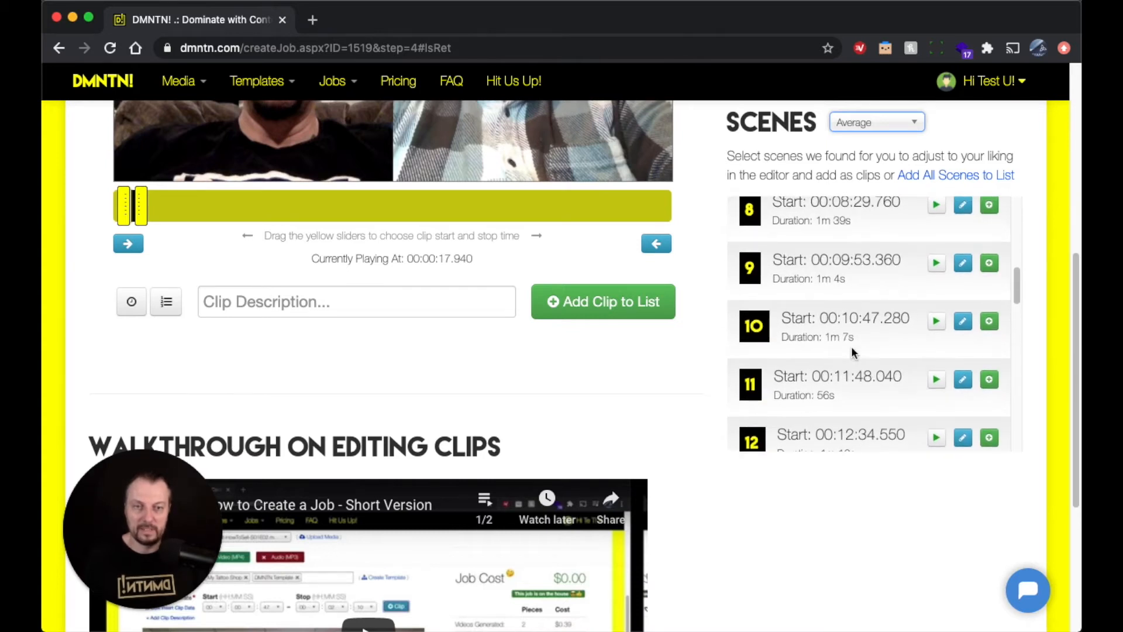
scroll(858, 386, "up", 3)
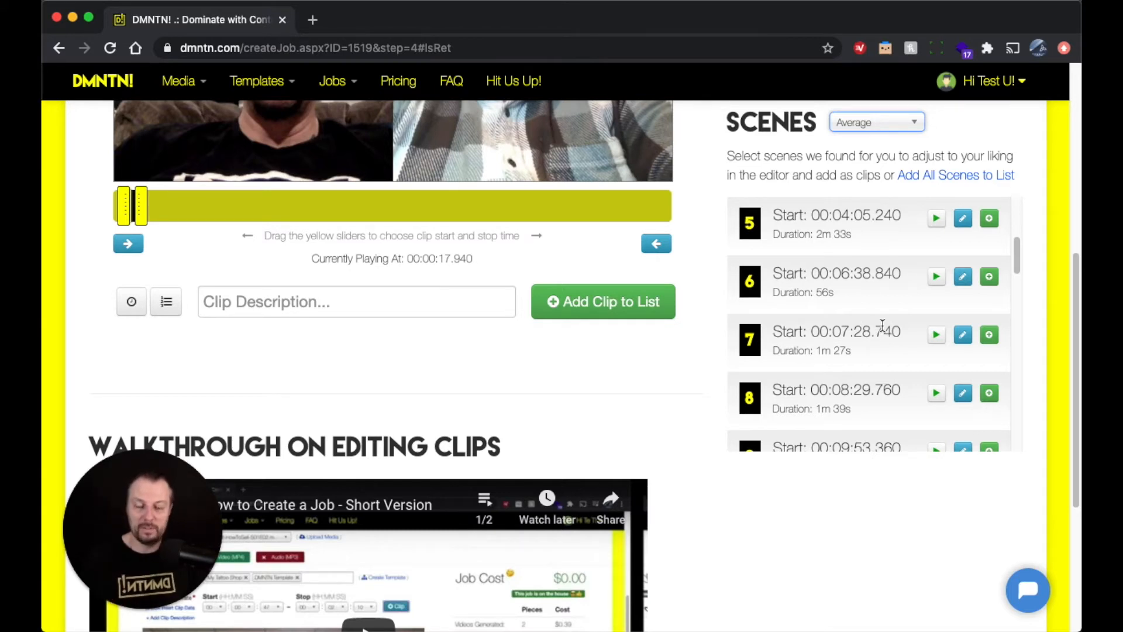
scroll(953, 290, "up", 2)
scroll(916, 344, "down", 1)
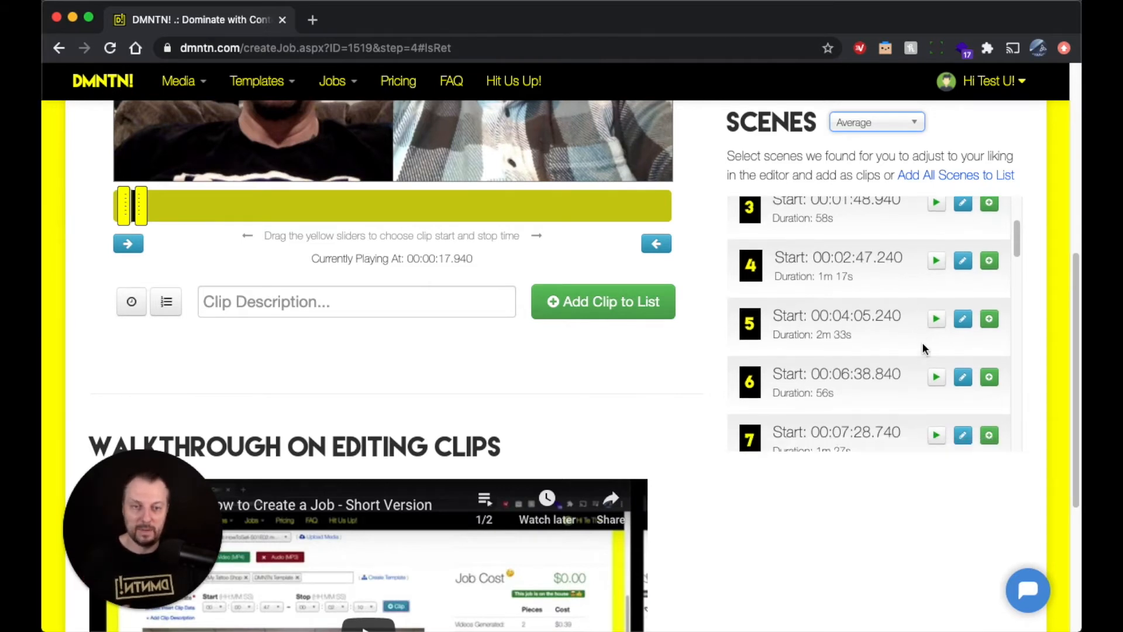
left_click(935, 377)
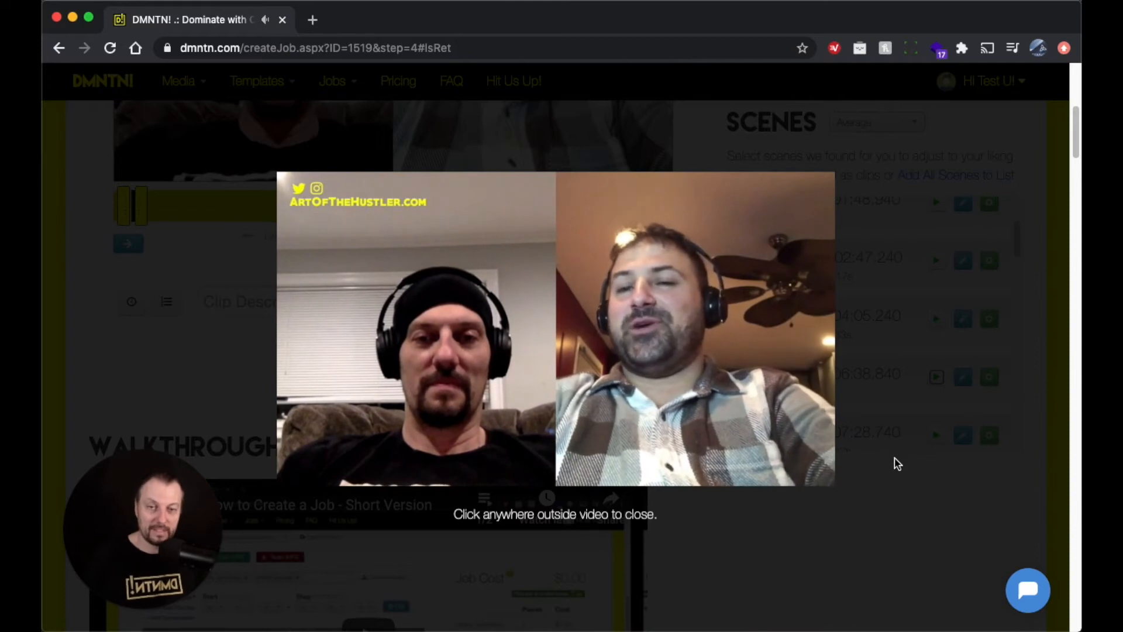
left_click(890, 494)
- Open scene 4 for editing, move the clip's start to 00:01:23.850 and add the clip to the list
left_click(963, 261)
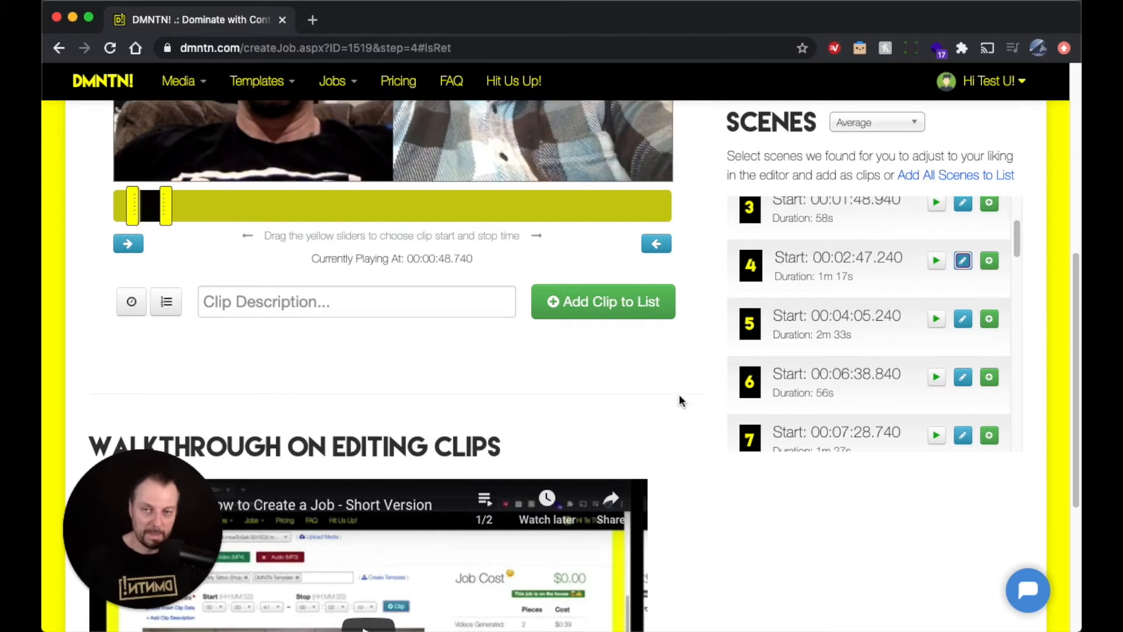
scroll(684, 403, "up", 5)
scroll(690, 406, "down", 2)
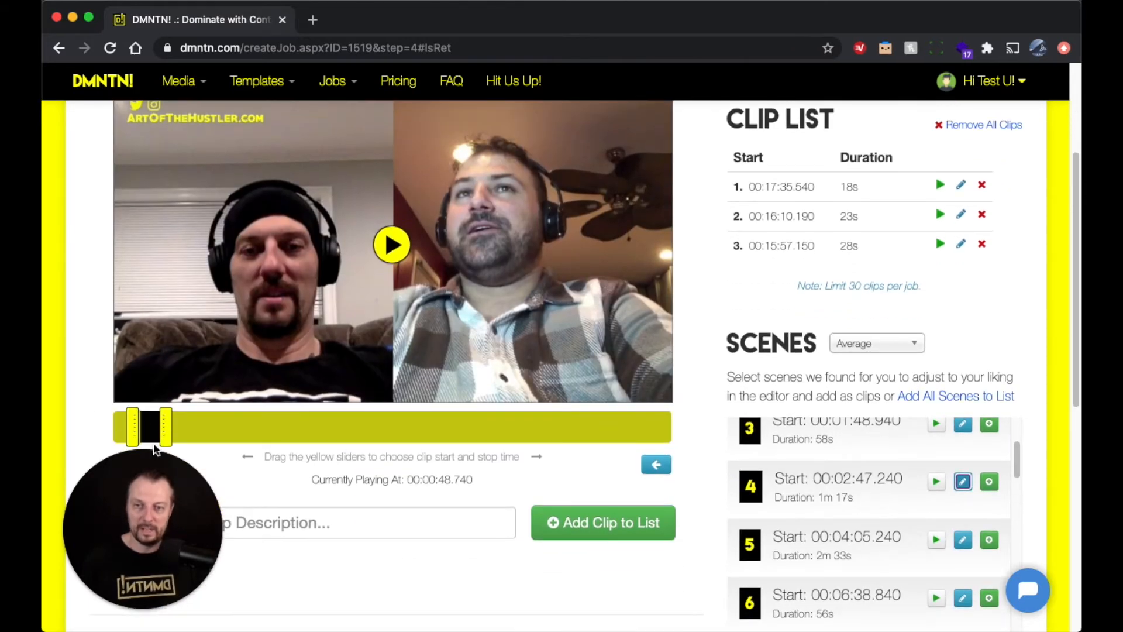
left_click_drag(142, 426, 145, 422)
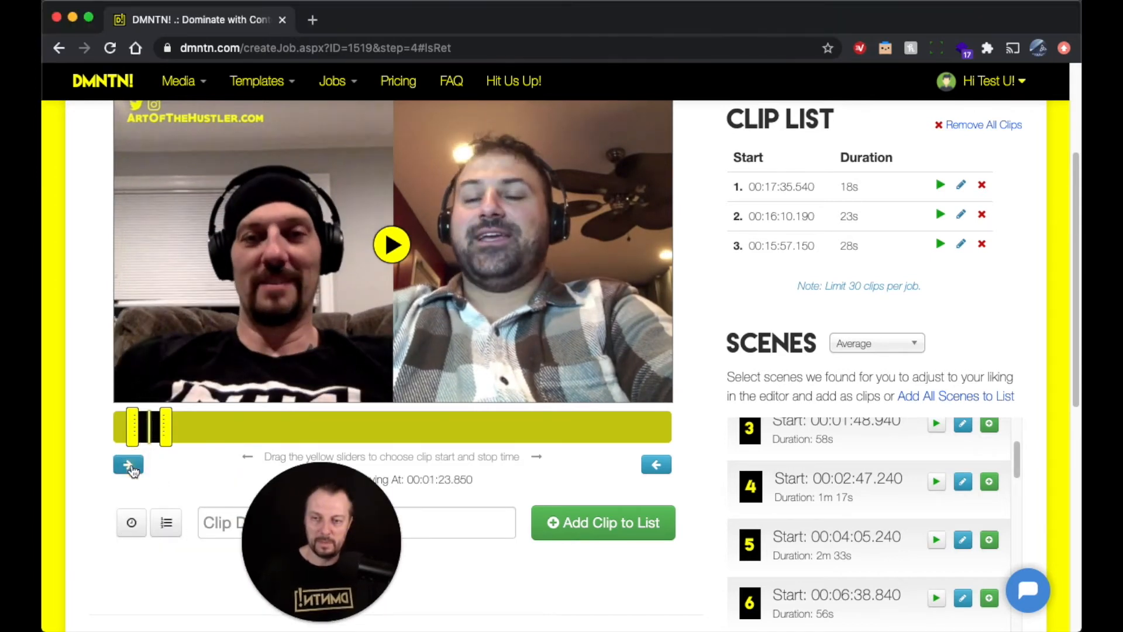
left_click(127, 465)
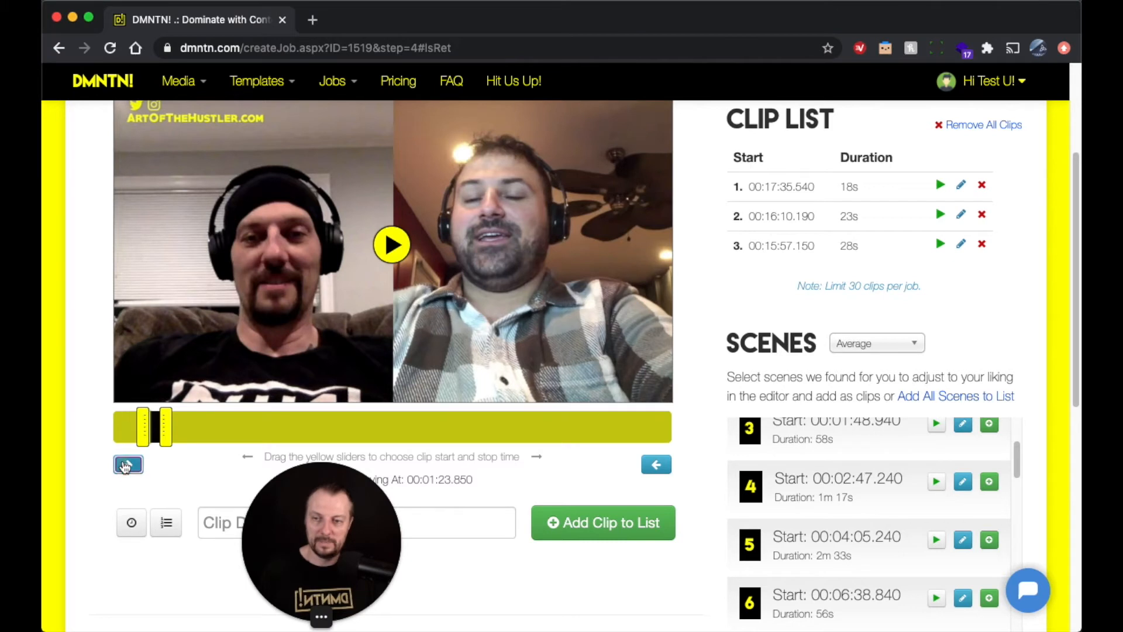
left_click(628, 526)
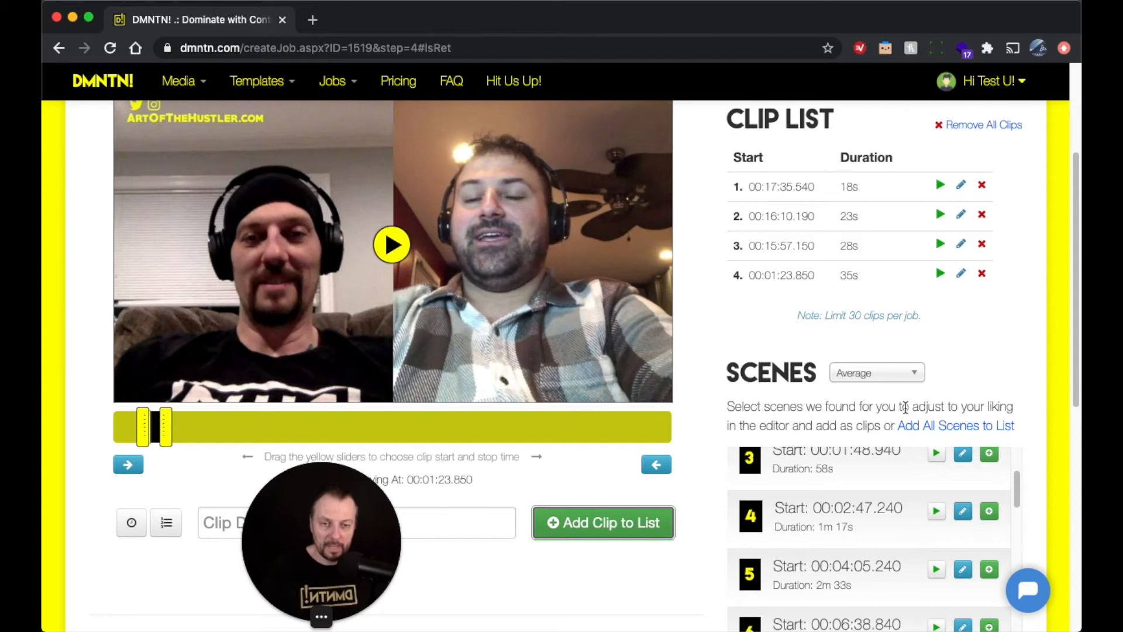
- Set the suggested scene length to Longest and look through its scenes
left_click(904, 374)
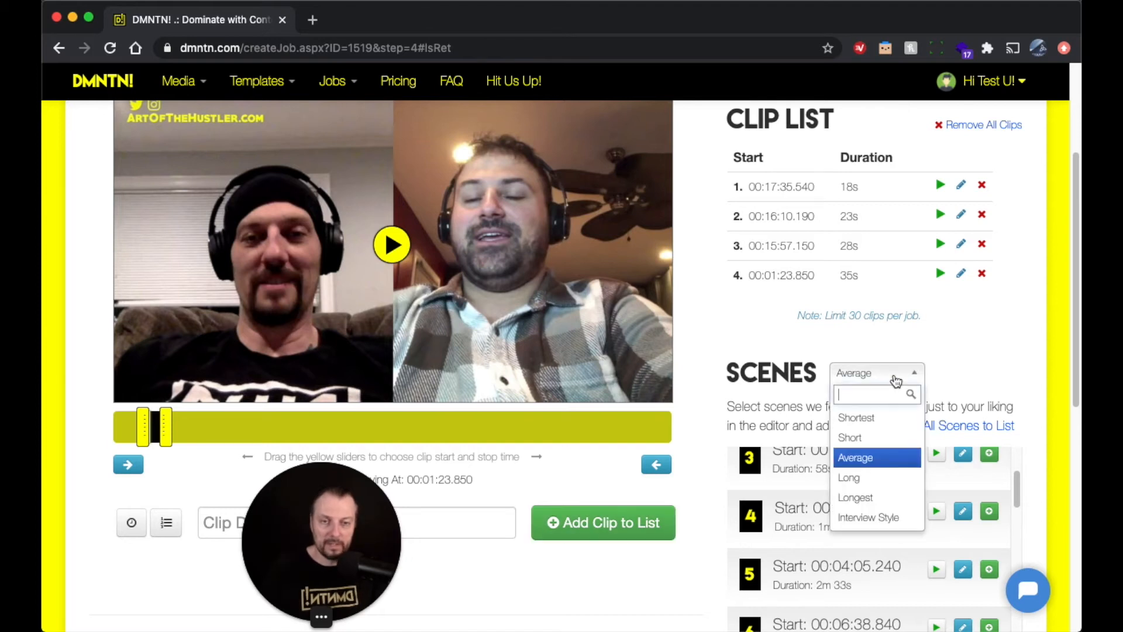
left_click(878, 497)
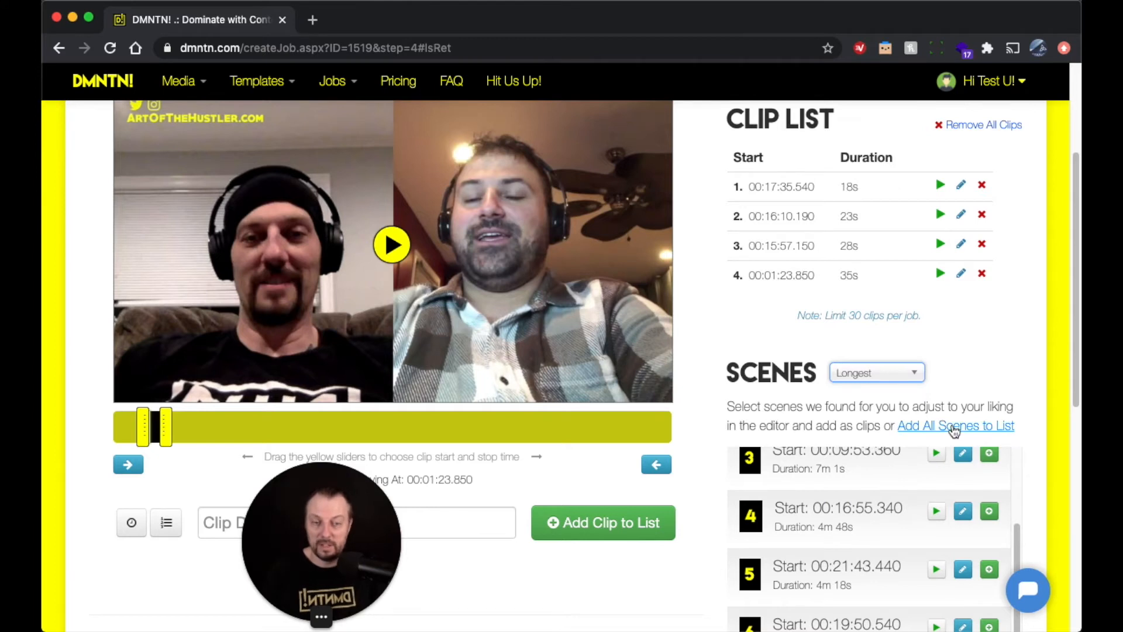
scroll(936, 433, "down", 5)
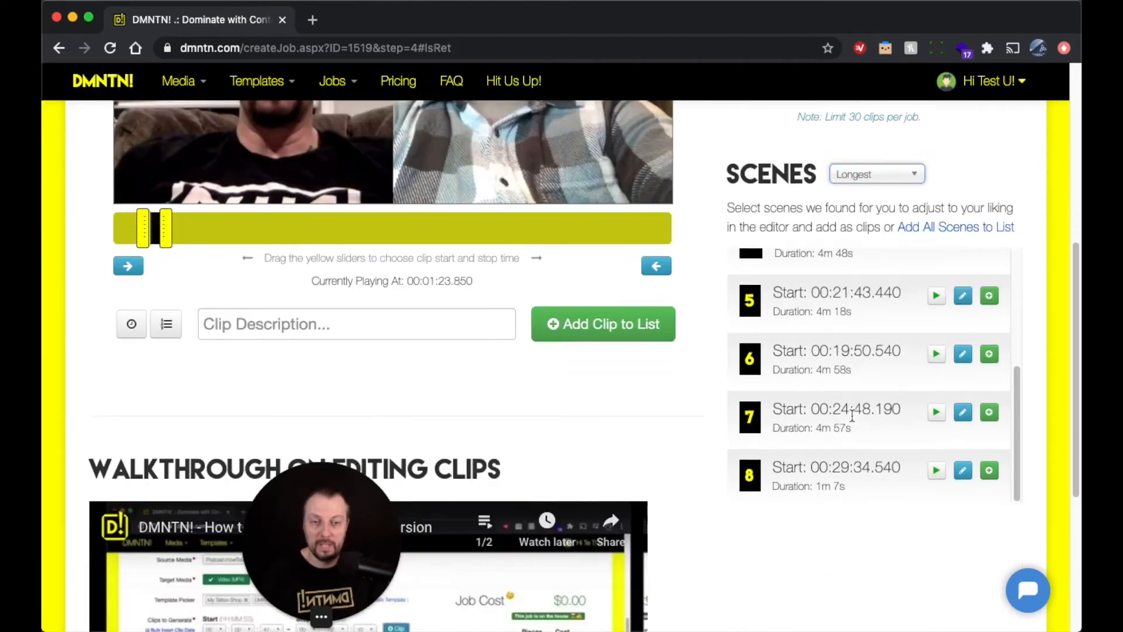
scroll(852, 416, "up", 5)
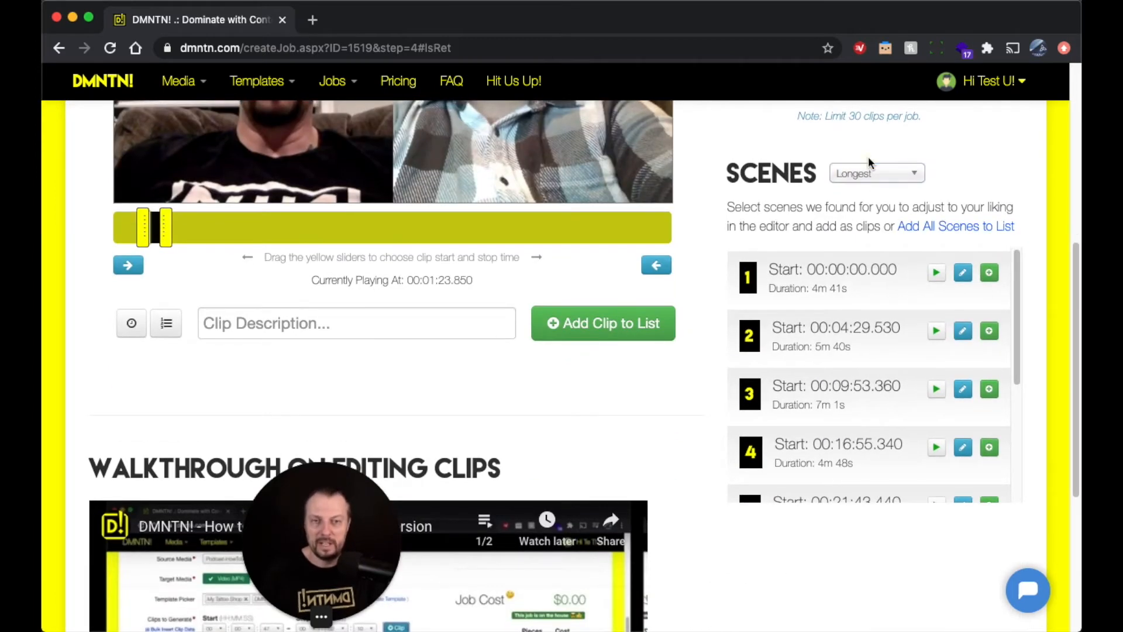
- Set the suggested scene length to Long and look through its scenes
left_click(871, 171)
left_click(876, 277)
scroll(939, 331, "down", 10)
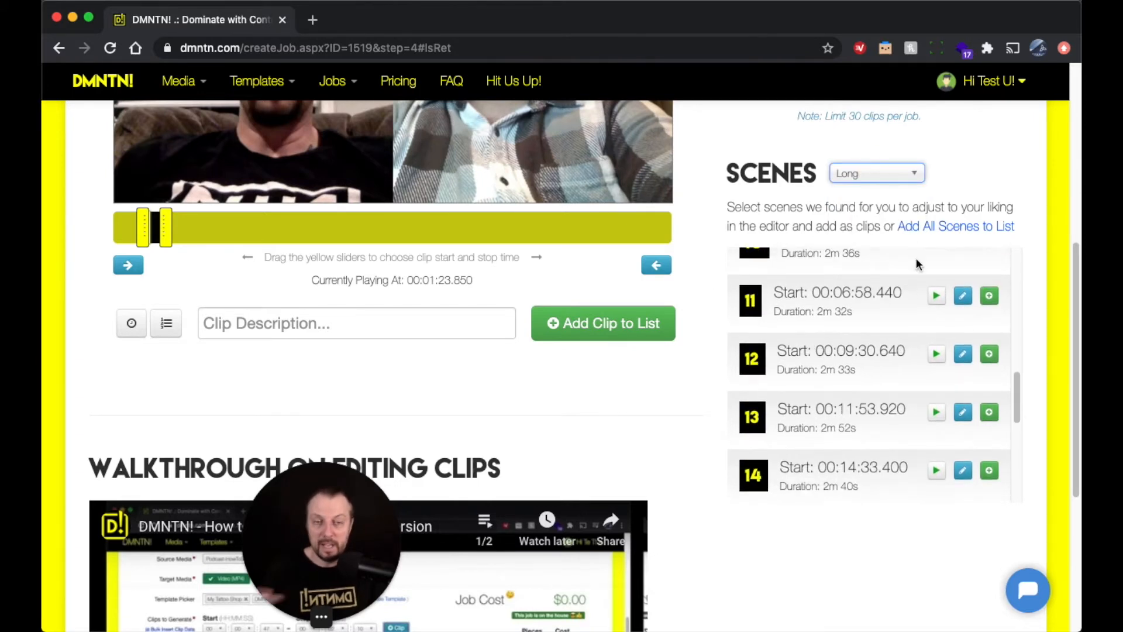
- Set the scene suggestions to Interview Style and remove all clips from the clip list
left_click(896, 180)
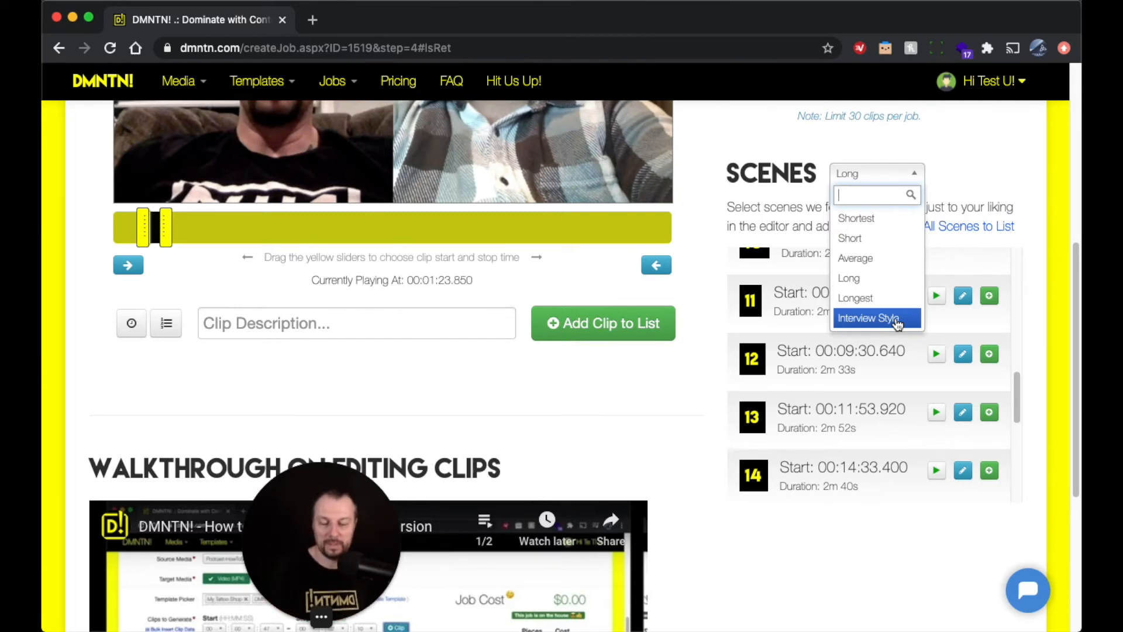
left_click(898, 318)
left_click(988, 316)
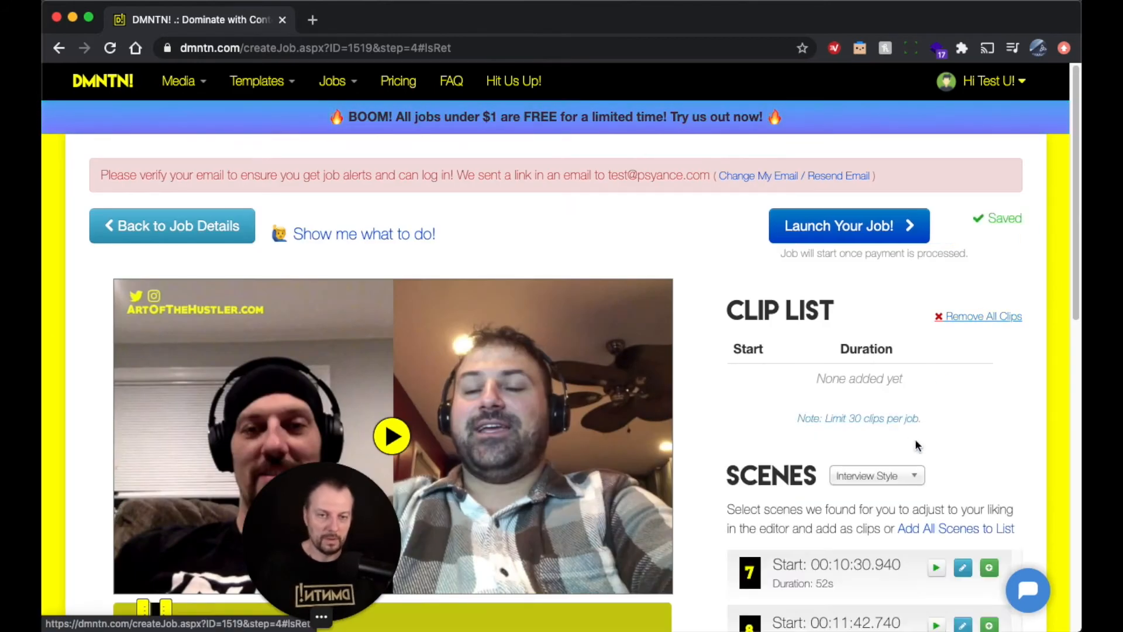
- Set the suggested scene length to Average and add all of its scenes to the clip list
scroll(860, 430, "down", 3)
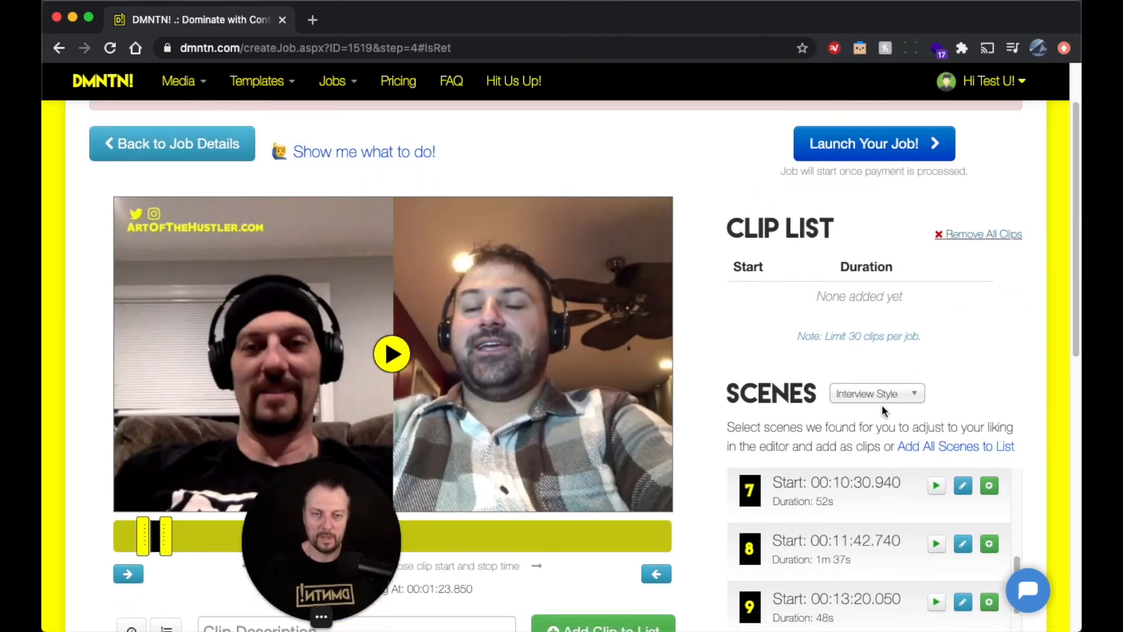
left_click(900, 398)
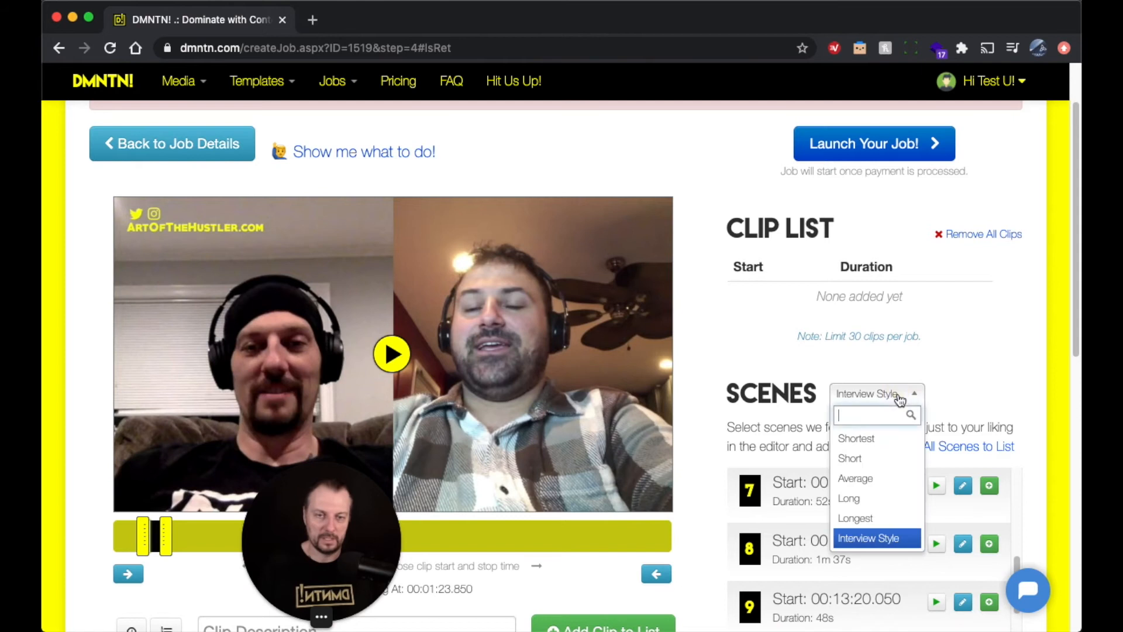
left_click(877, 478)
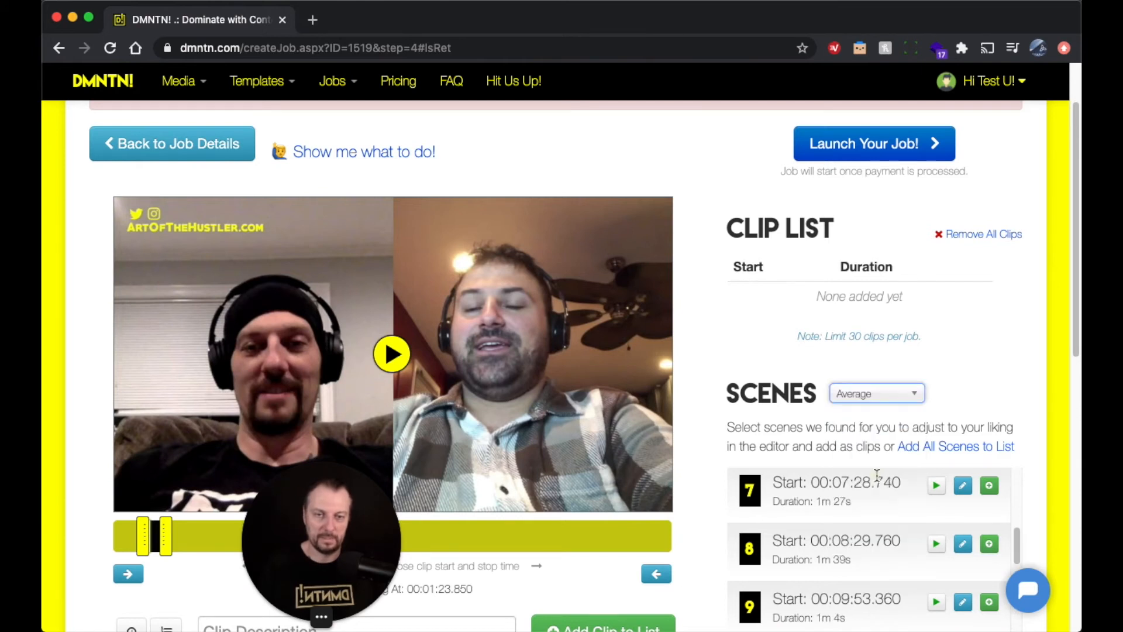
left_click(944, 449)
scroll(958, 391, "up", 5)
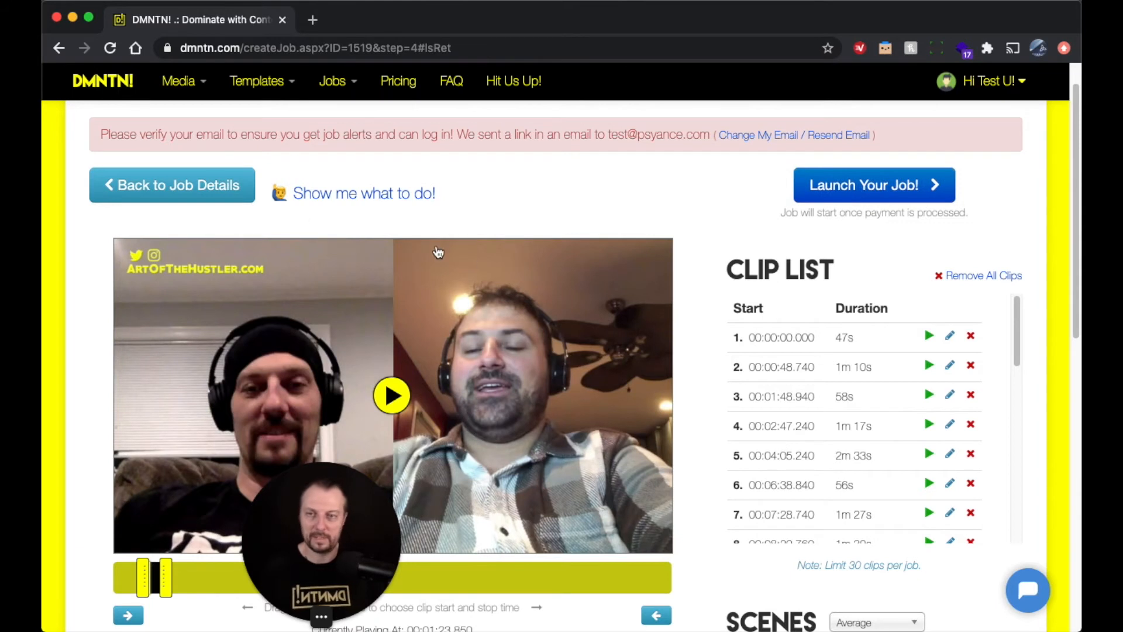
- Return to the job details and switch the source media to Podcast-HowToSell-S01E02.m4v, then back to SampleInterview.m4v
left_click(243, 196)
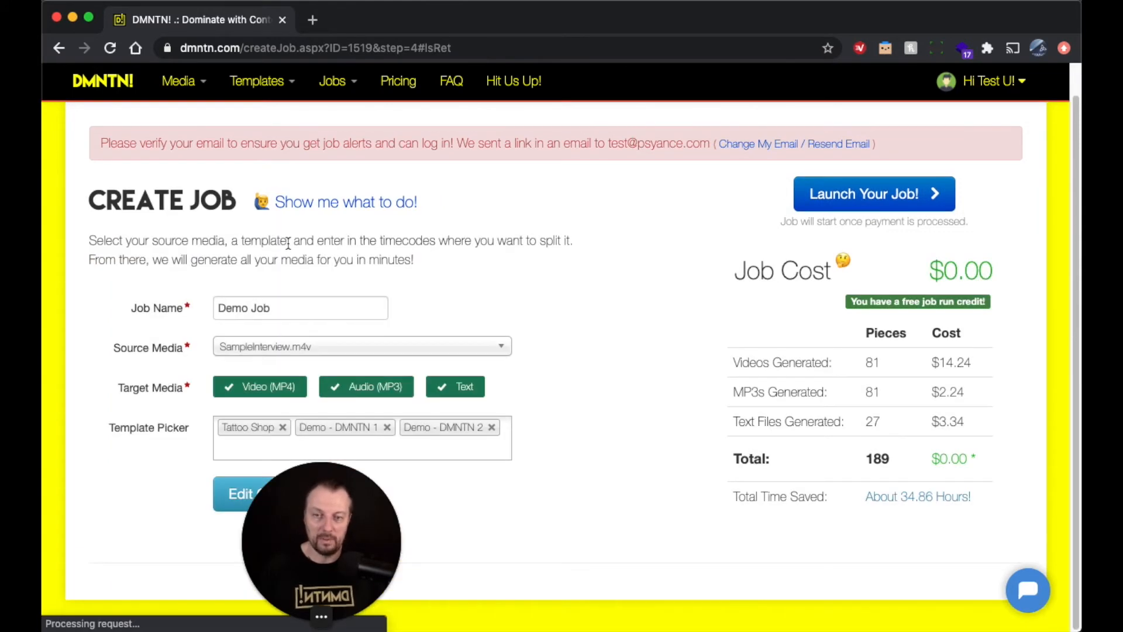
left_click(429, 350)
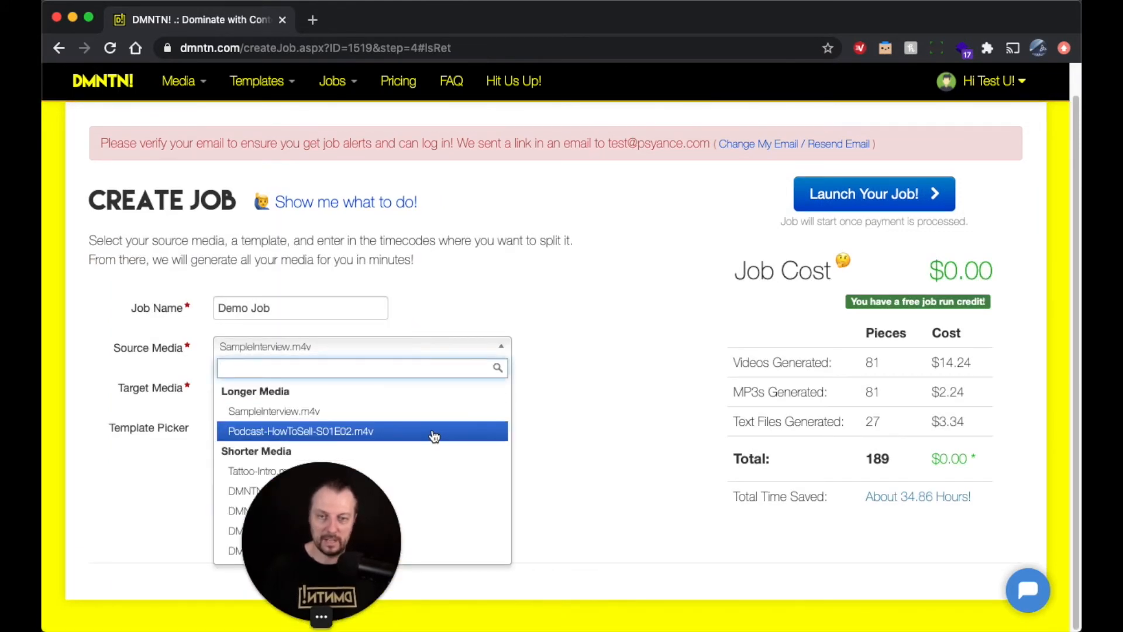
left_click(433, 432)
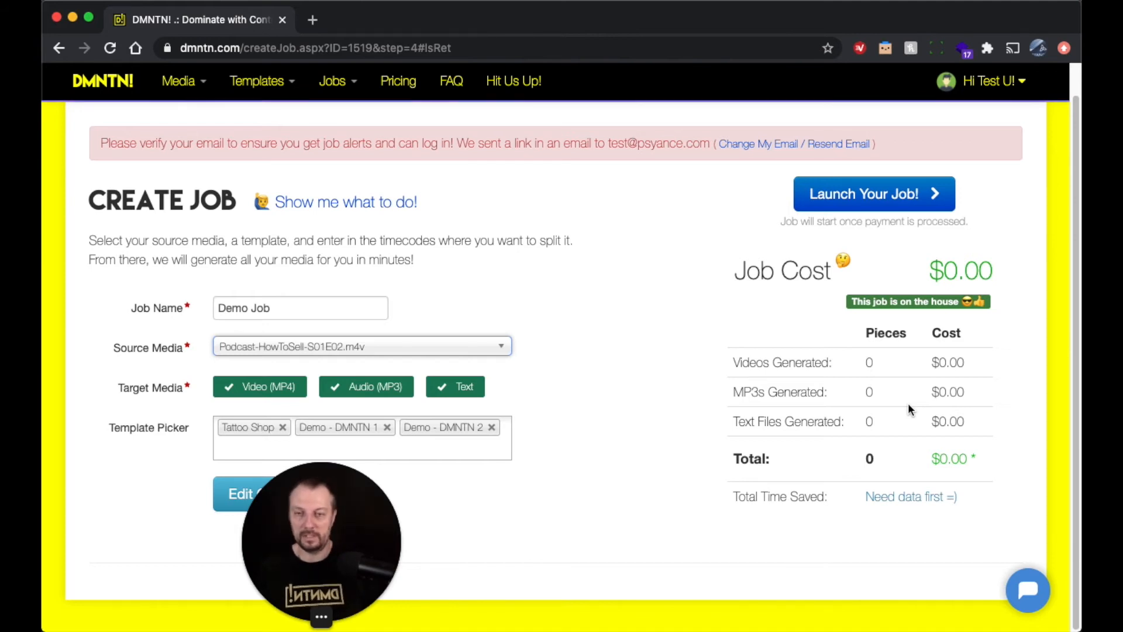
left_click(500, 347)
left_click(364, 408)
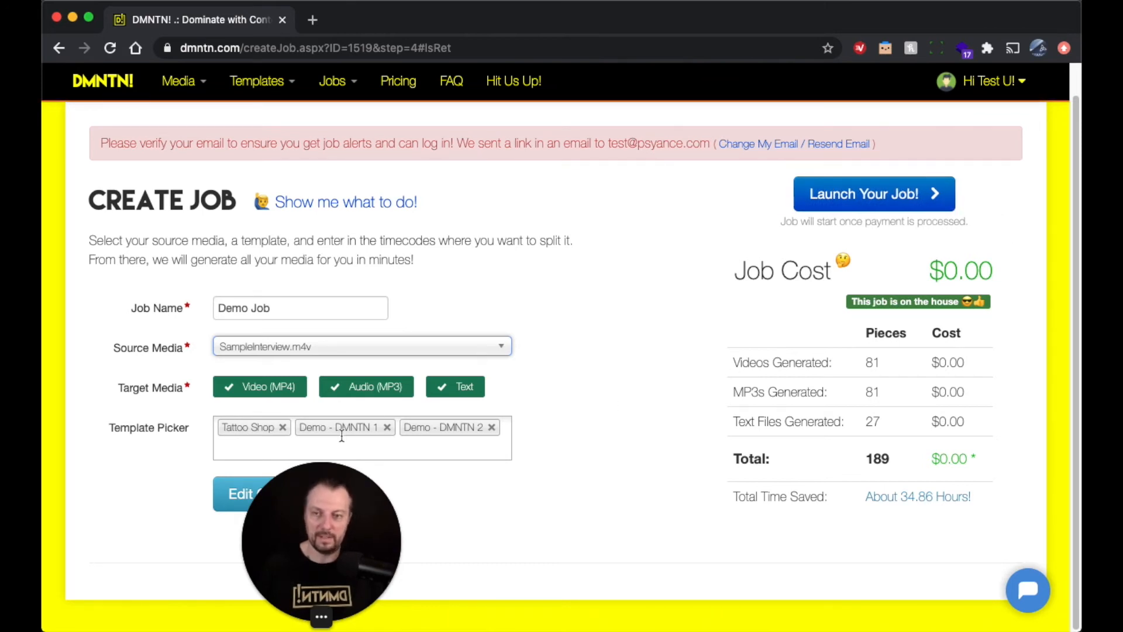
- Remove the Tattoo Shop template from the job's templates and add it back
left_click(283, 427)
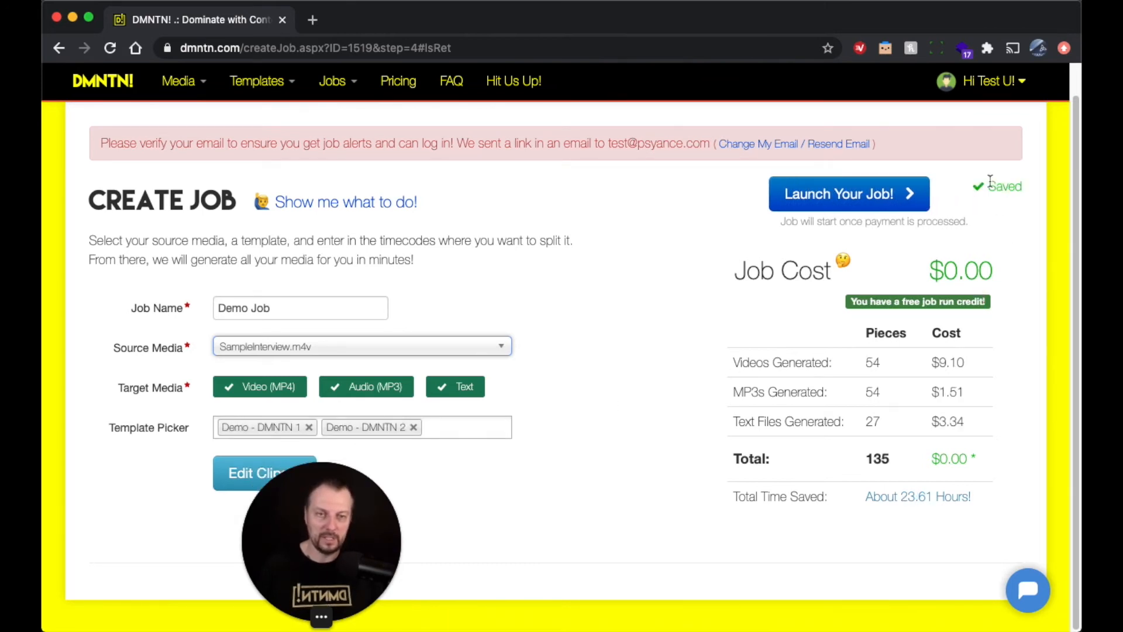
left_click(434, 431)
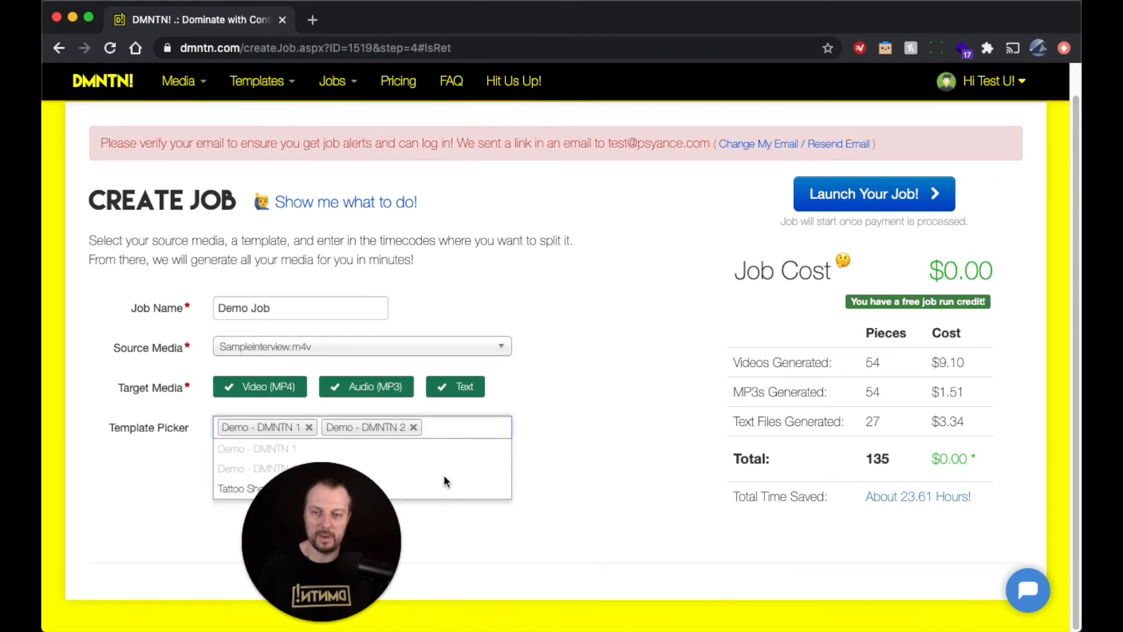
left_click(454, 487)
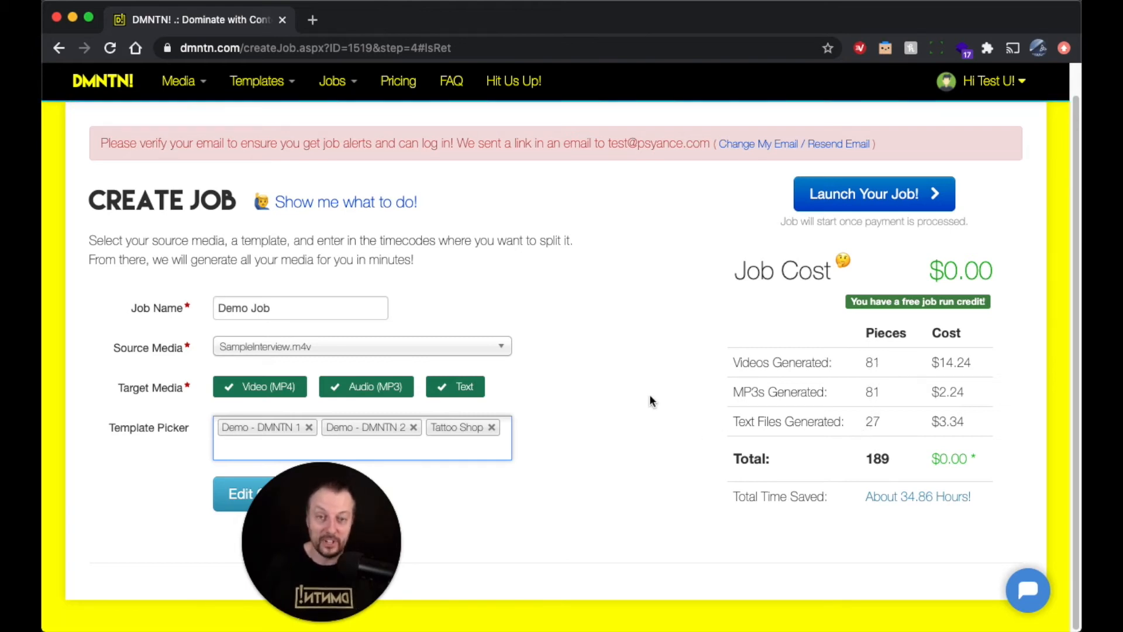
- Launch the Demo Job and accept running it with the demo templates included
left_click(881, 197)
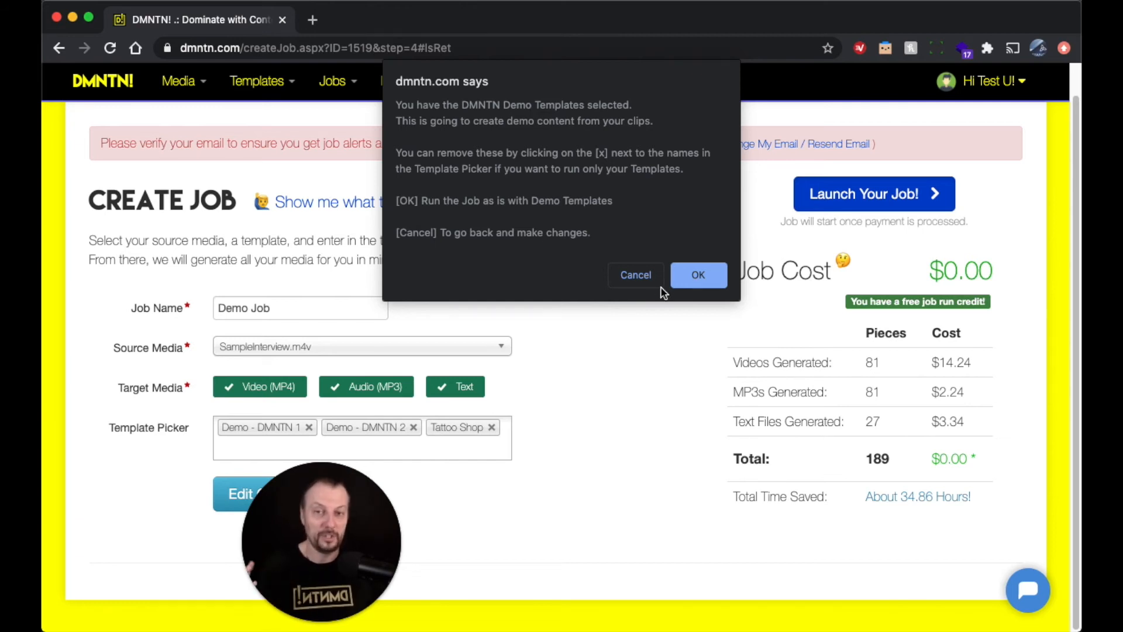
left_click(702, 270)
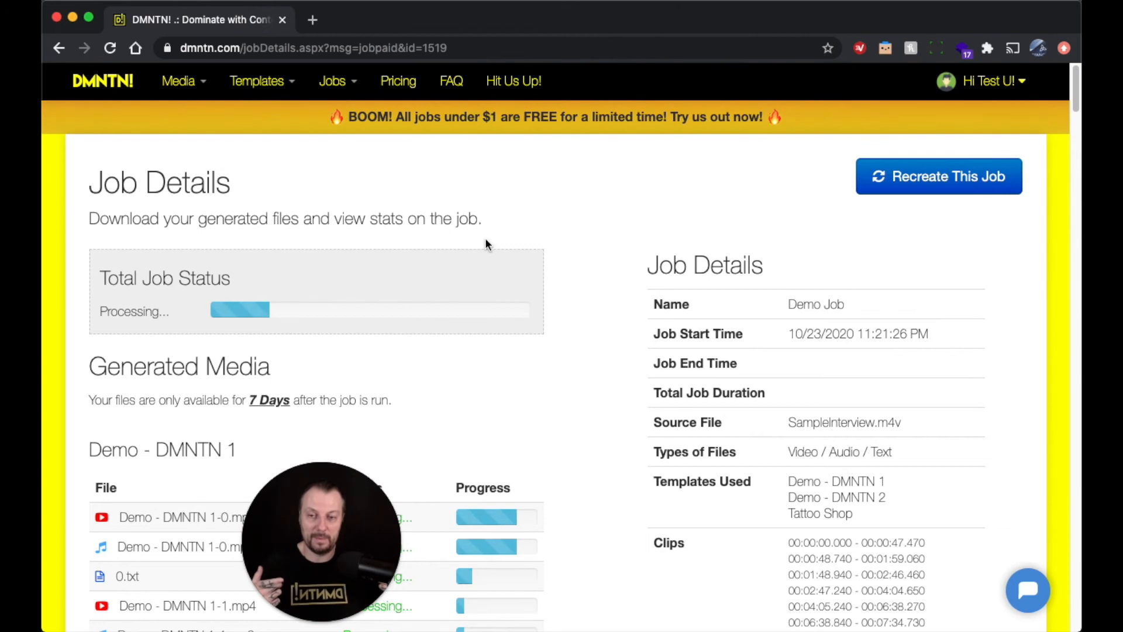
left_click_drag(336, 521, 983, 283)
- Examine the processing status of the generated files for all three templates, then return to the total job status
scroll(621, 439, "down", 10)
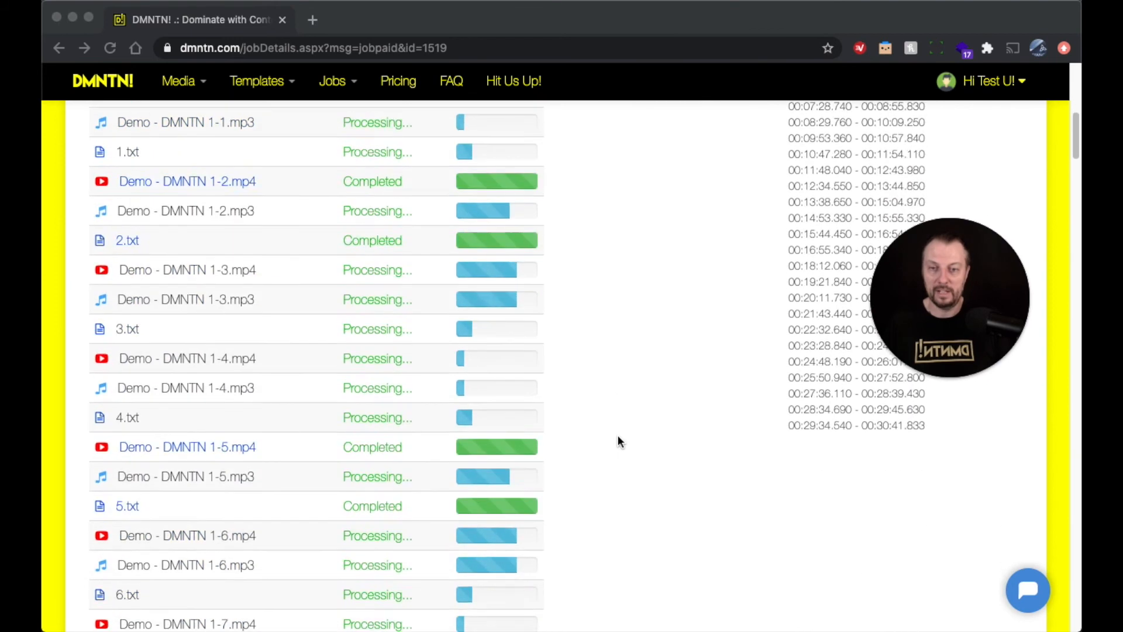
scroll(619, 438, "down", 20)
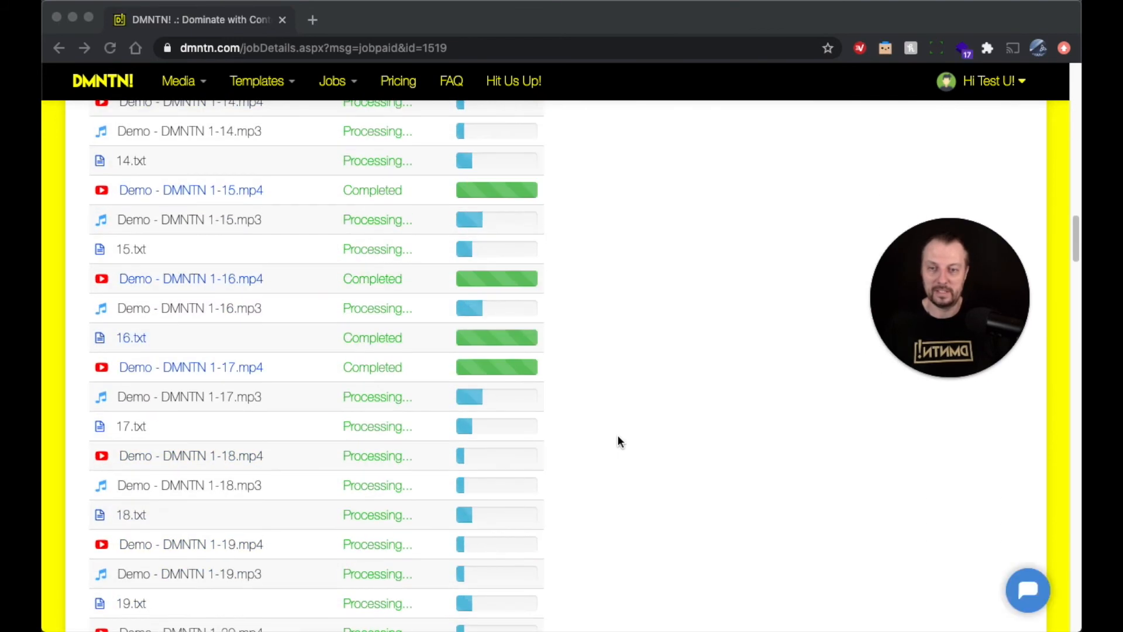
scroll(619, 439, "down", 20)
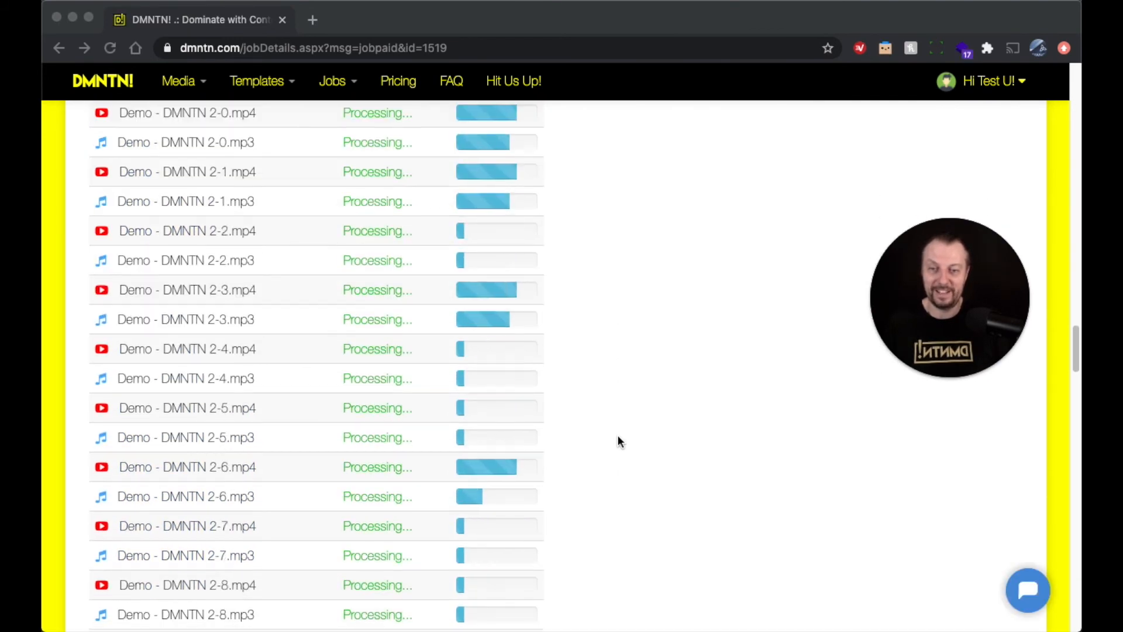
scroll(619, 440, "down", 20)
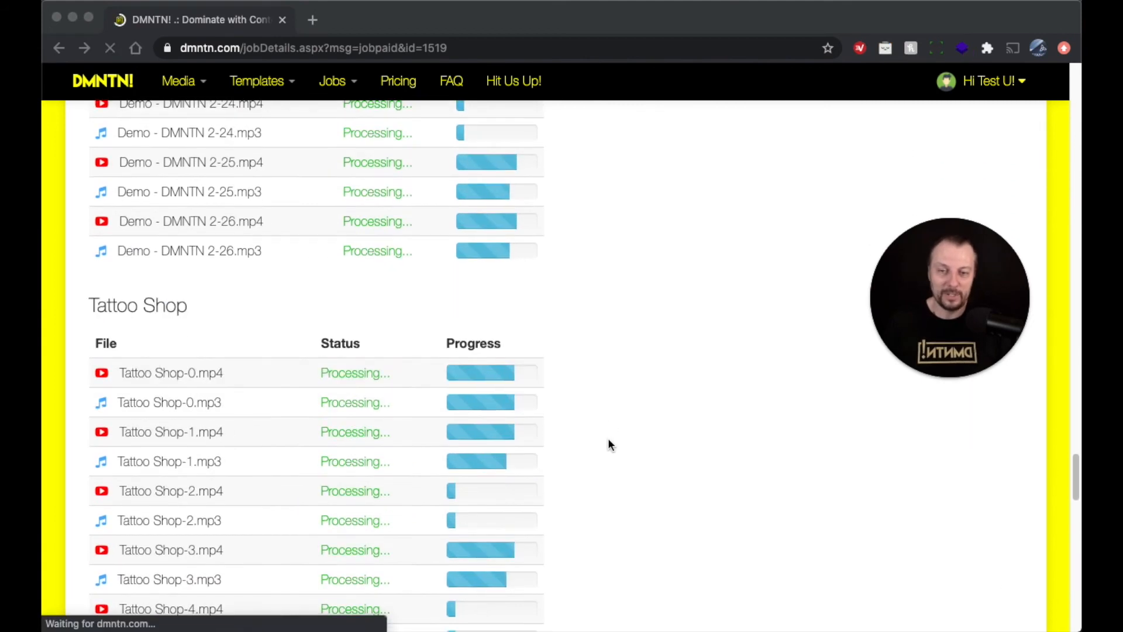
scroll(608, 445, "down", 20)
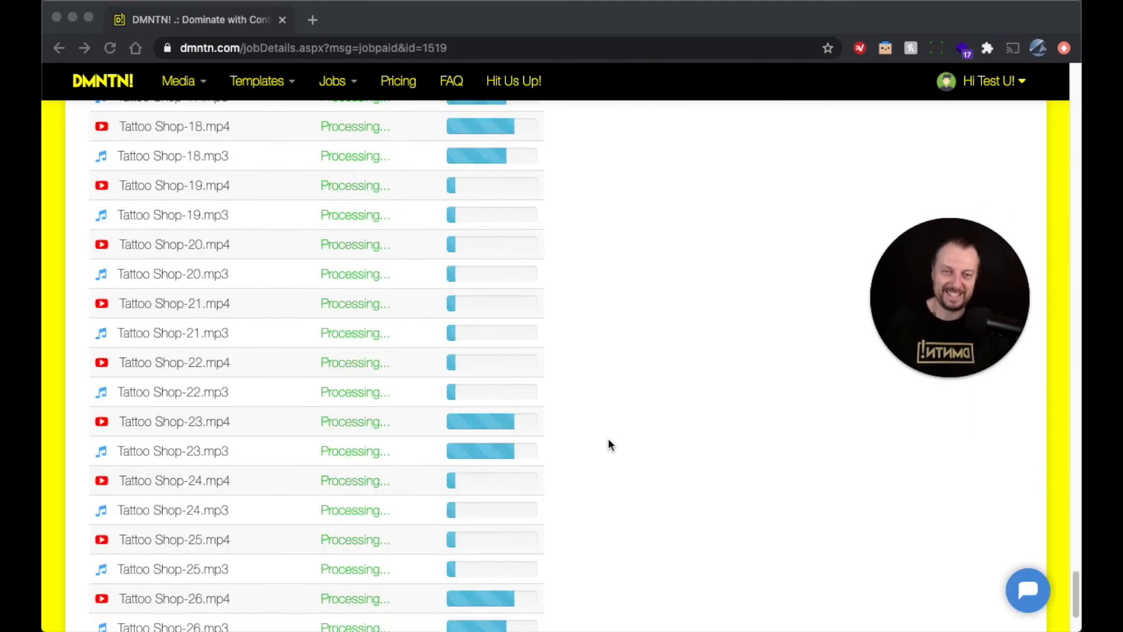
scroll(609, 440, "up", 20)
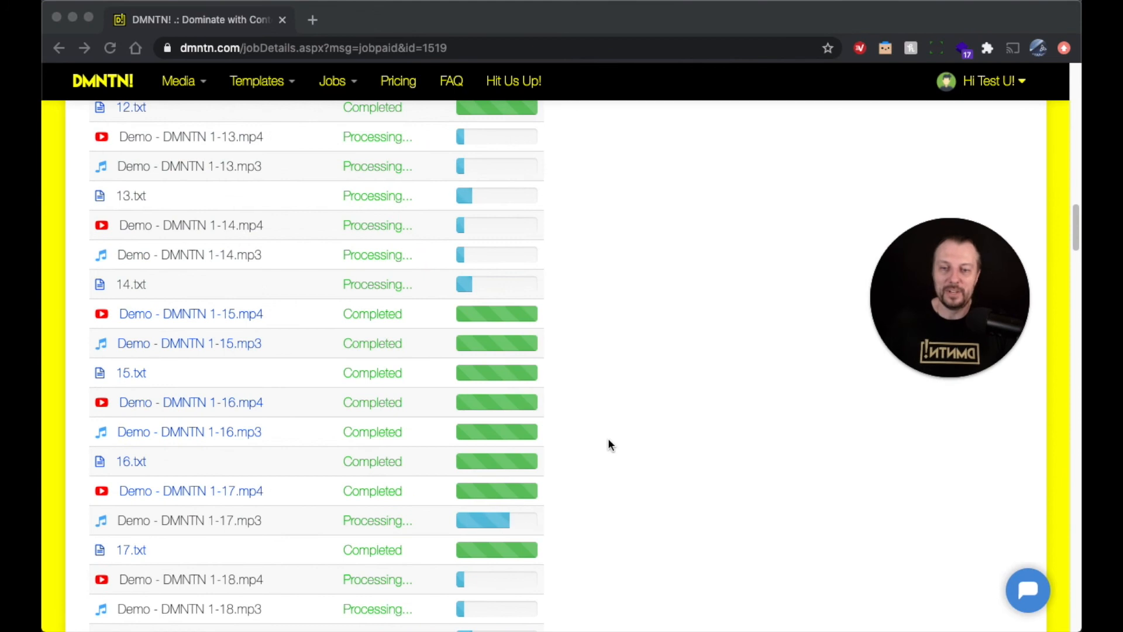
scroll(609, 445, "up", 5)
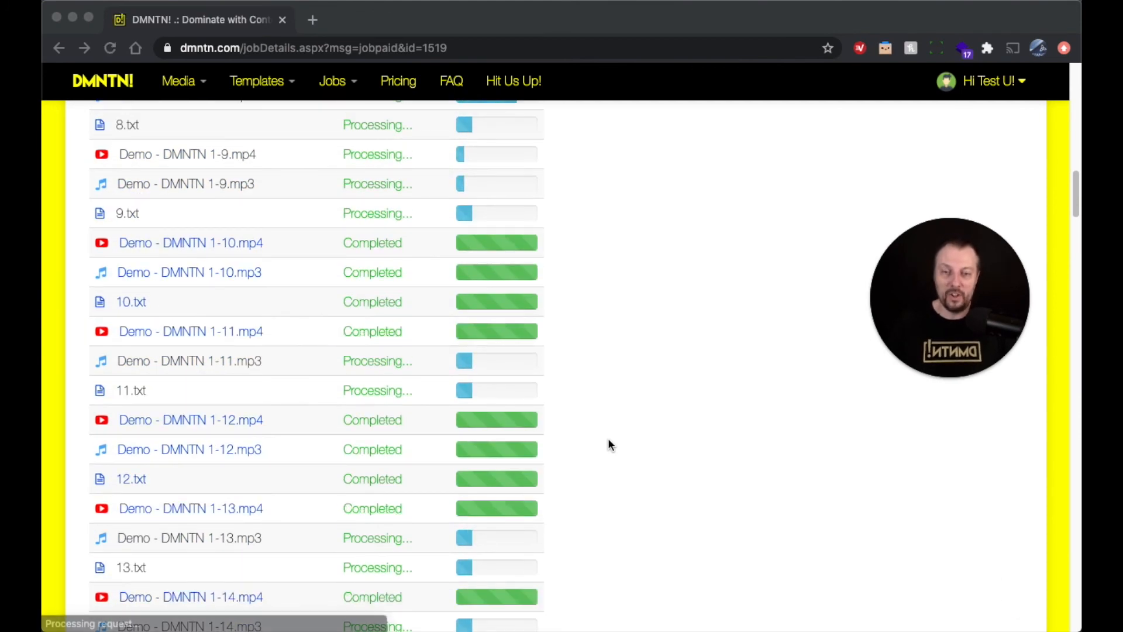
scroll(608, 445, "up", 12)
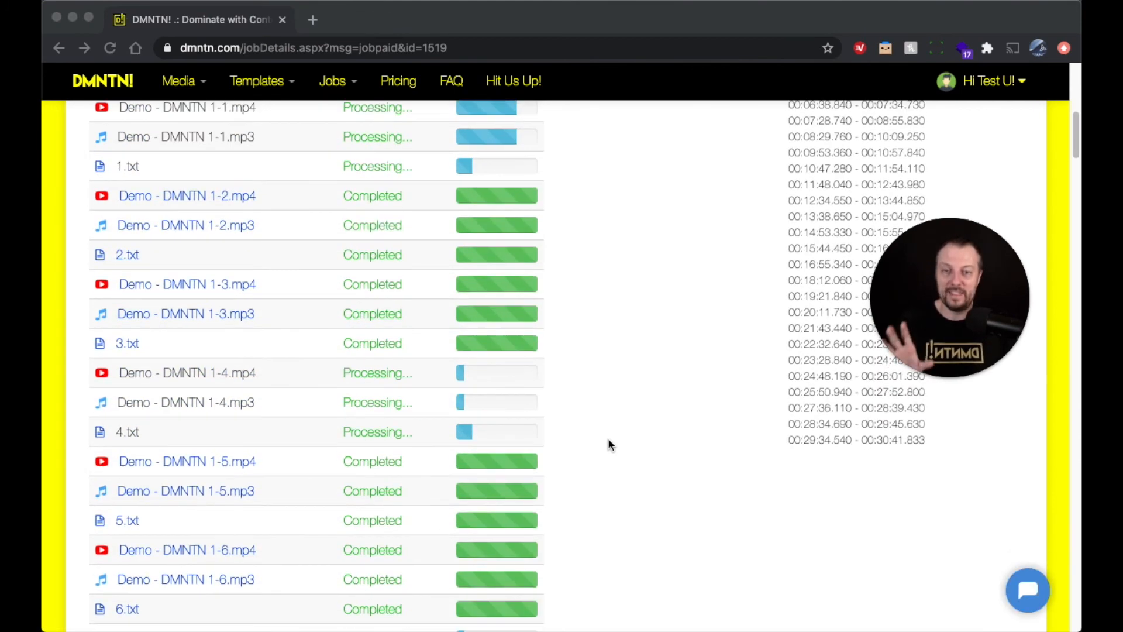
scroll(608, 445, "up", 10)
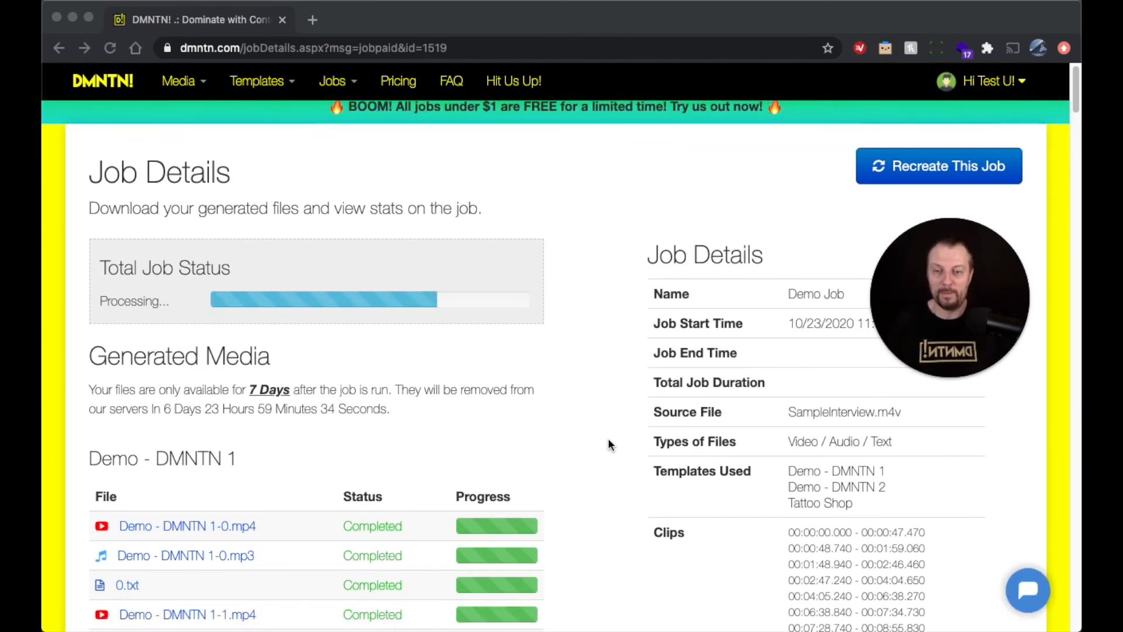
- Recheck the progress of the generated media down to the last Tattoo Shop file and back to the job overview
scroll(609, 444, "down", 3)
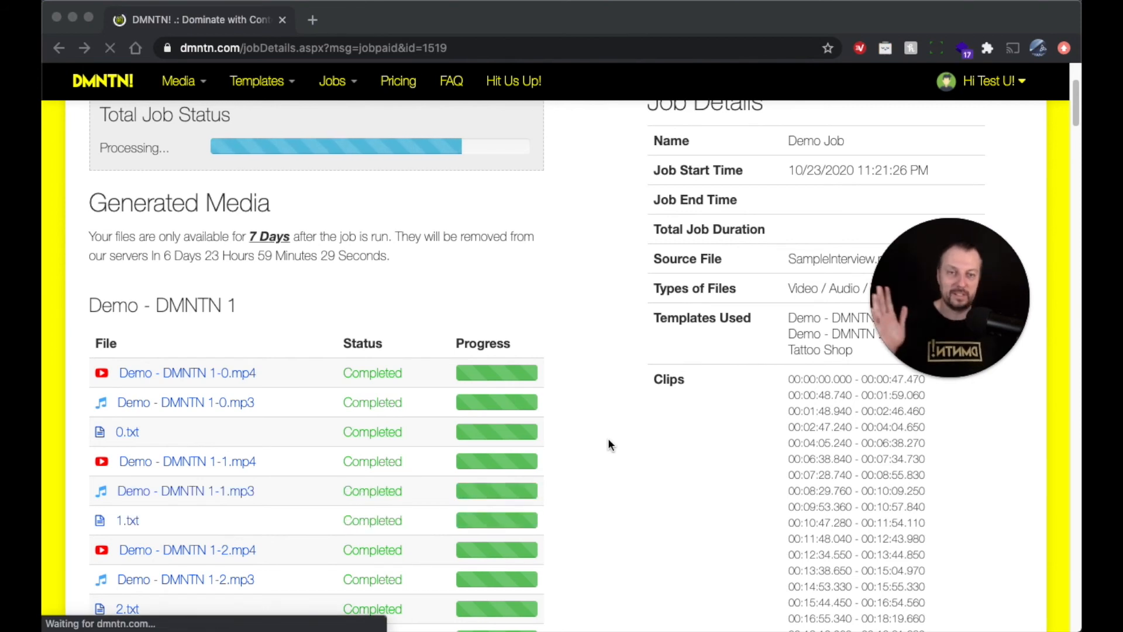
scroll(595, 445, "down", 15)
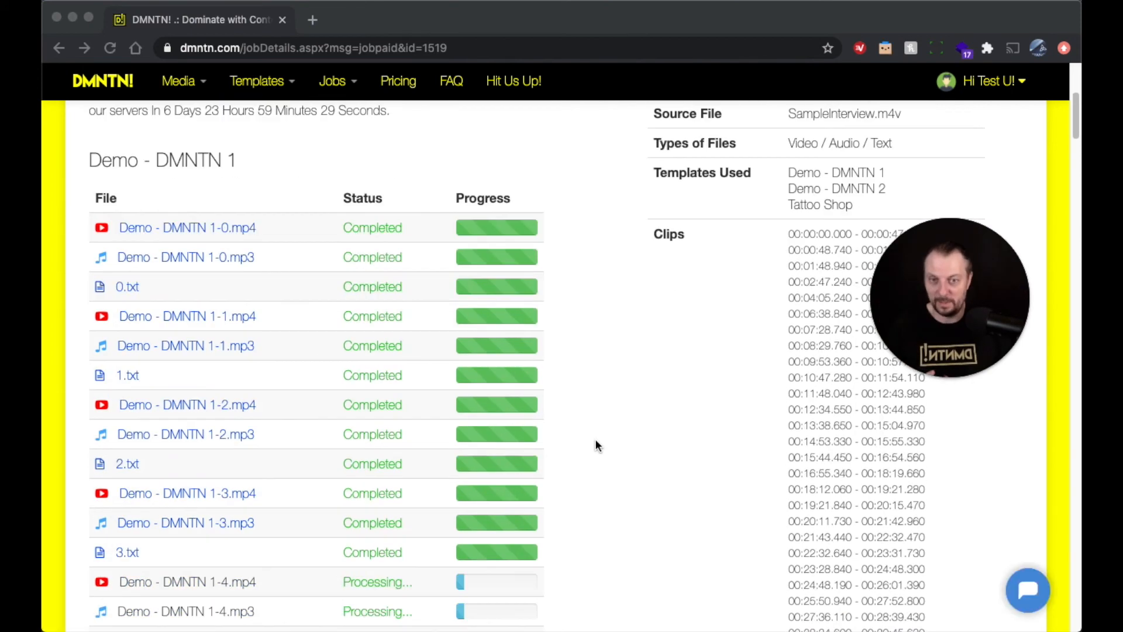
scroll(630, 465, "down", 20)
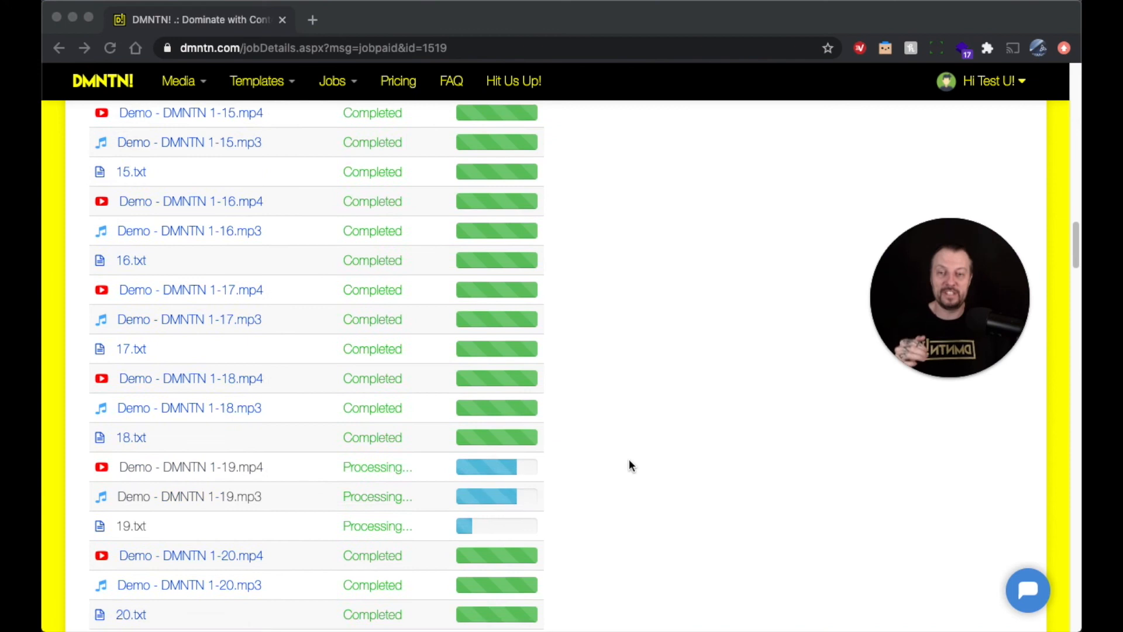
scroll(630, 465, "down", 20)
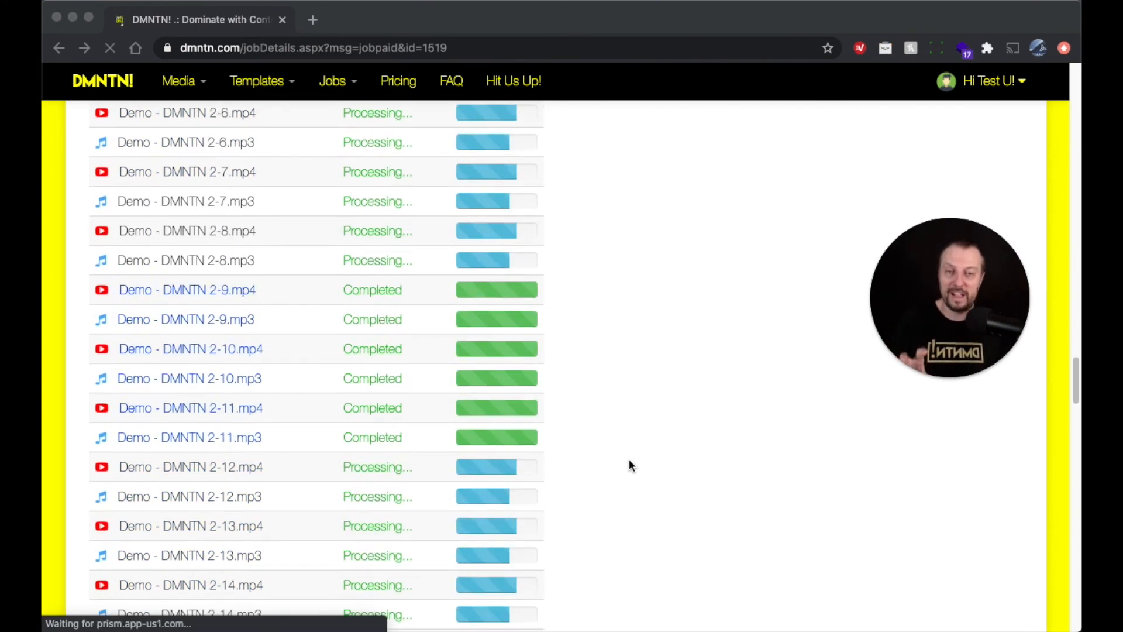
scroll(629, 466, "down", 20)
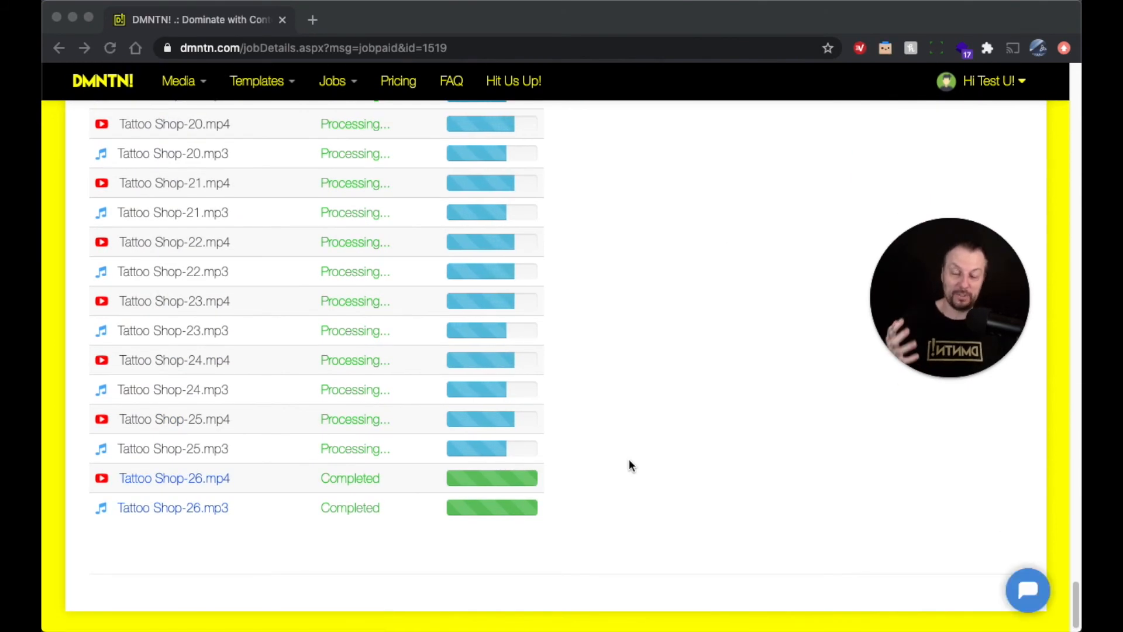
scroll(630, 462, "up", 10)
scroll(630, 462, "up", 20)
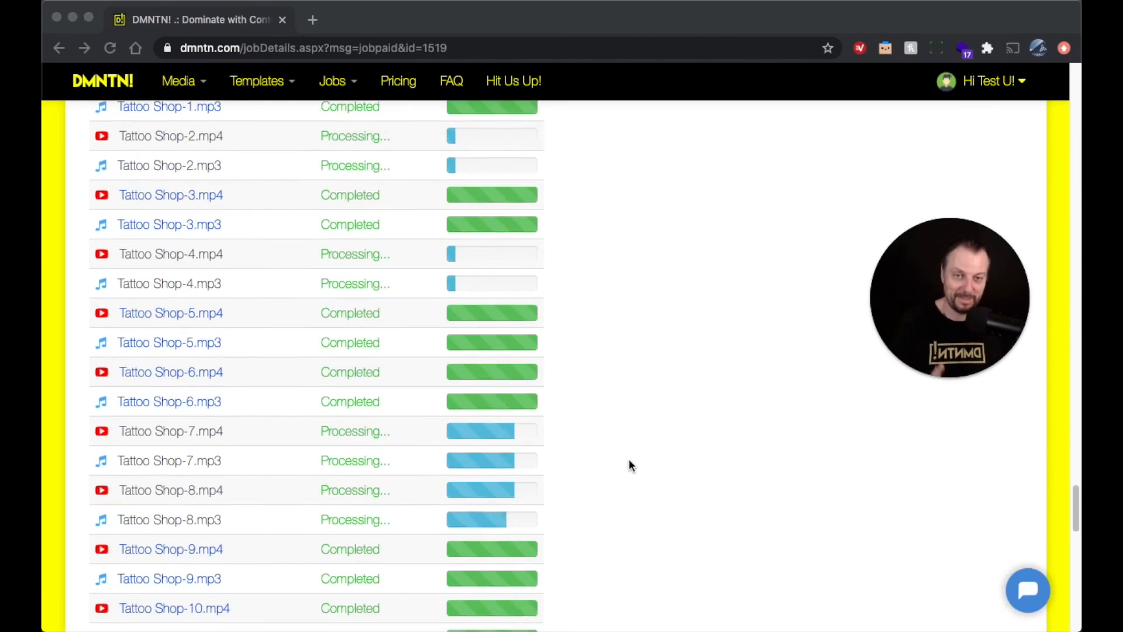
scroll(630, 465, "up", 8)
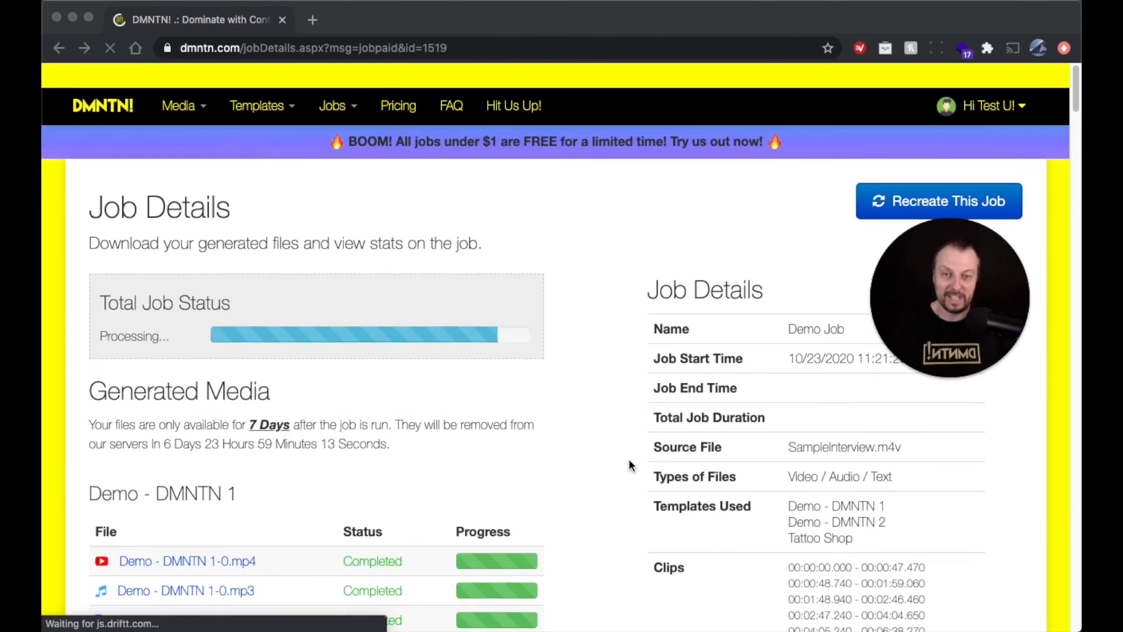
- Check which Tattoo Shop and demo template files are still processing, and look at the total job status again
scroll(630, 466, "down", 1)
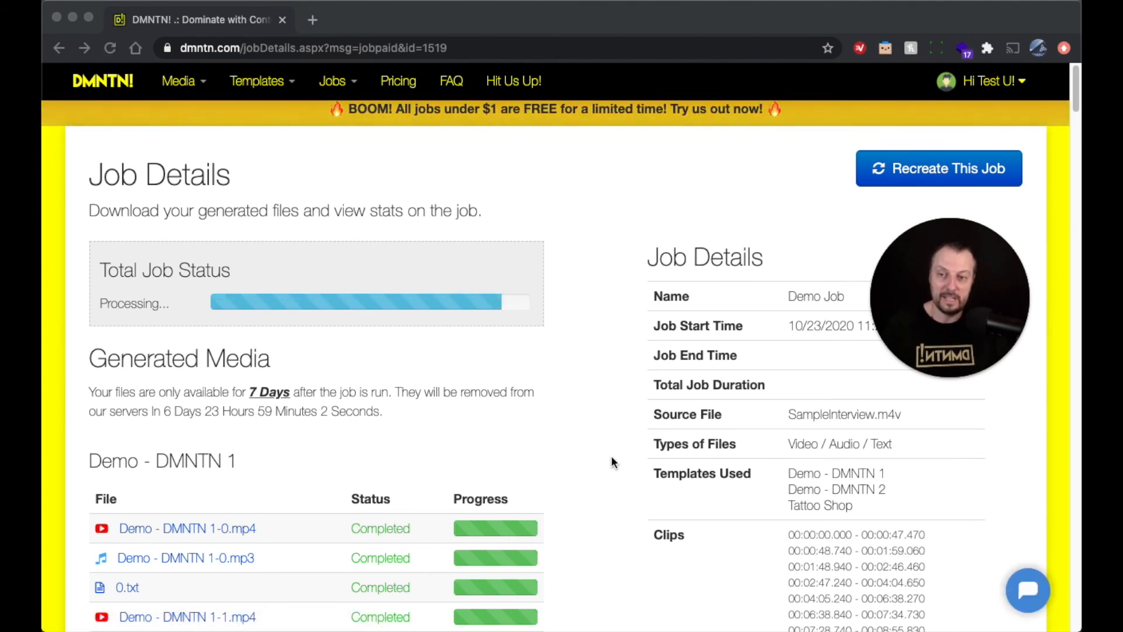
scroll(601, 458, "down", 10)
scroll(498, 415, "down", 20)
scroll(498, 415, "down", 20)
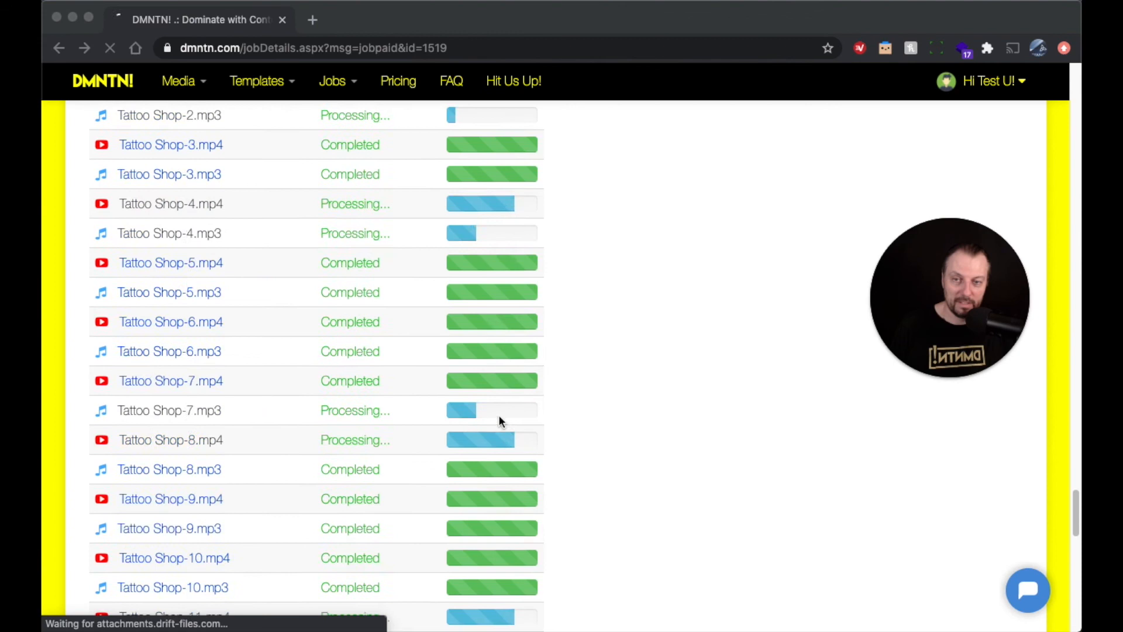
scroll(499, 419, "down", 5)
scroll(575, 435, "down", 6)
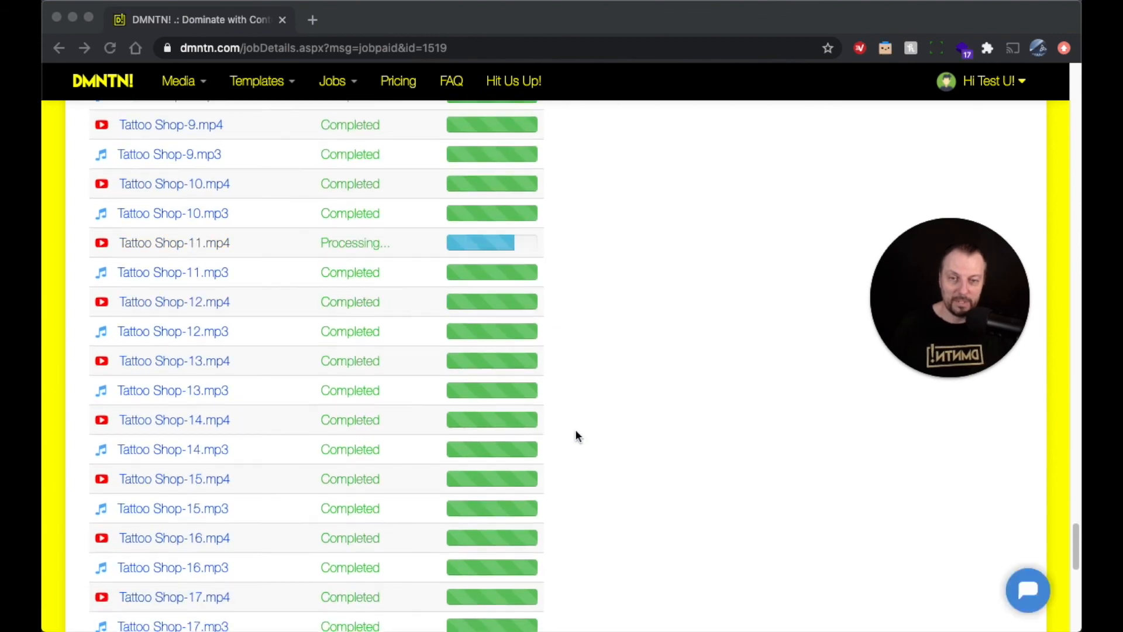
scroll(574, 429, "up", 12)
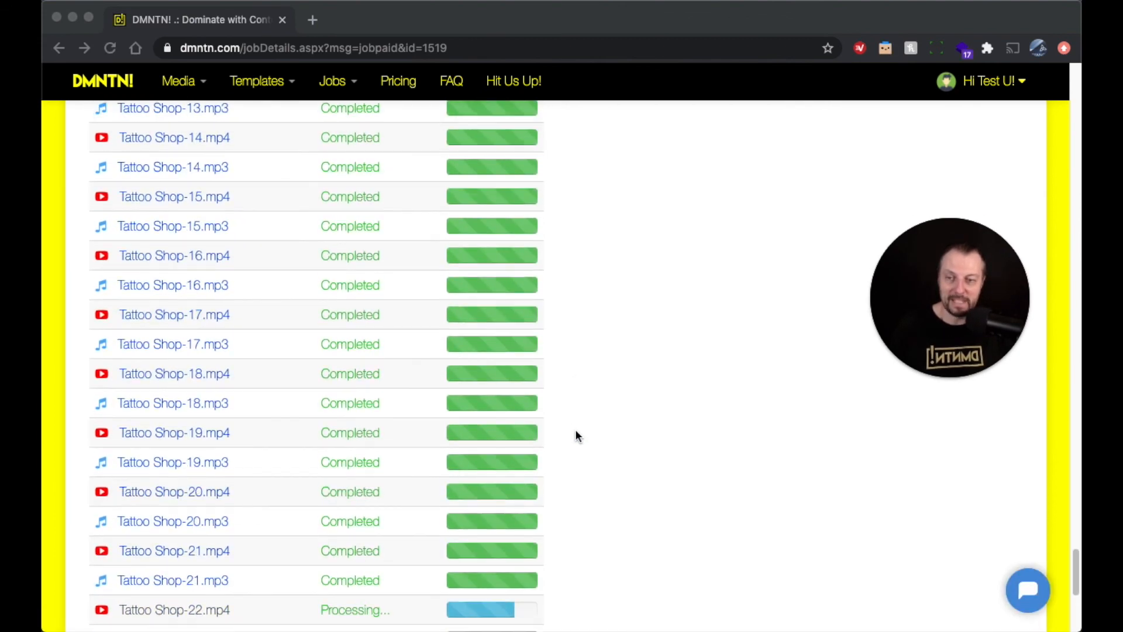
scroll(274, 476, "up", 20)
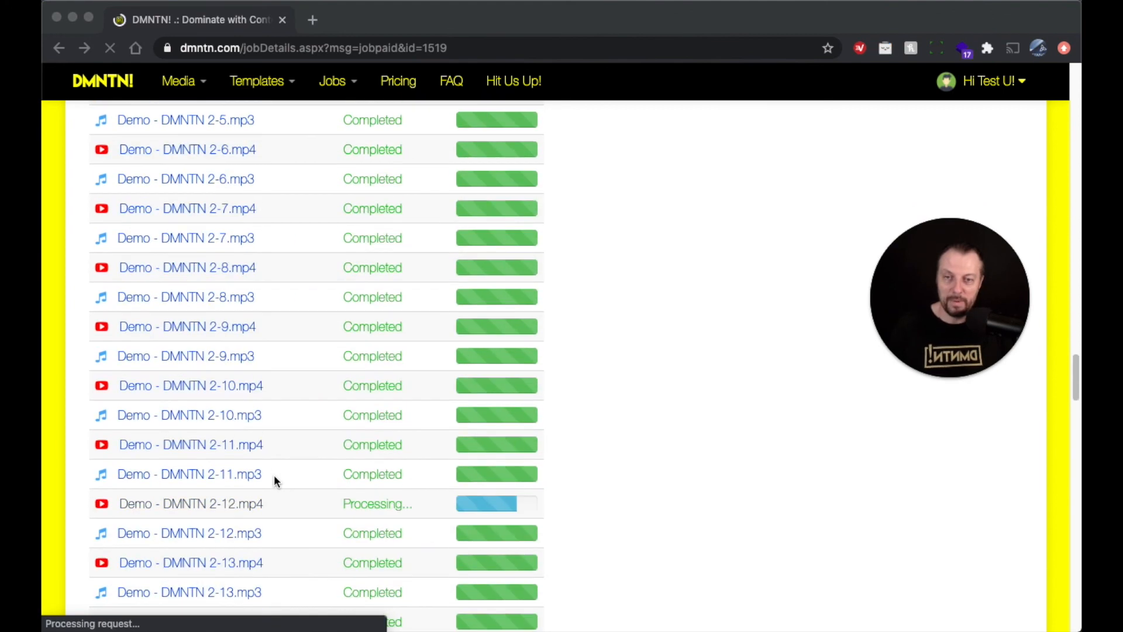
scroll(274, 479, "up", 20)
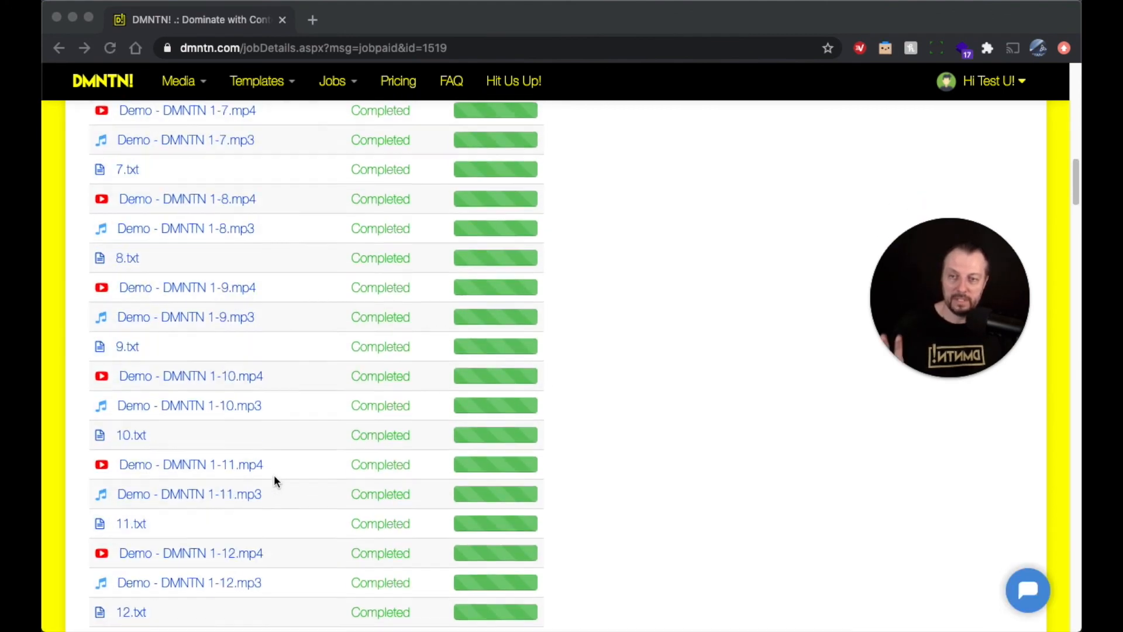
scroll(258, 471, "up", 5)
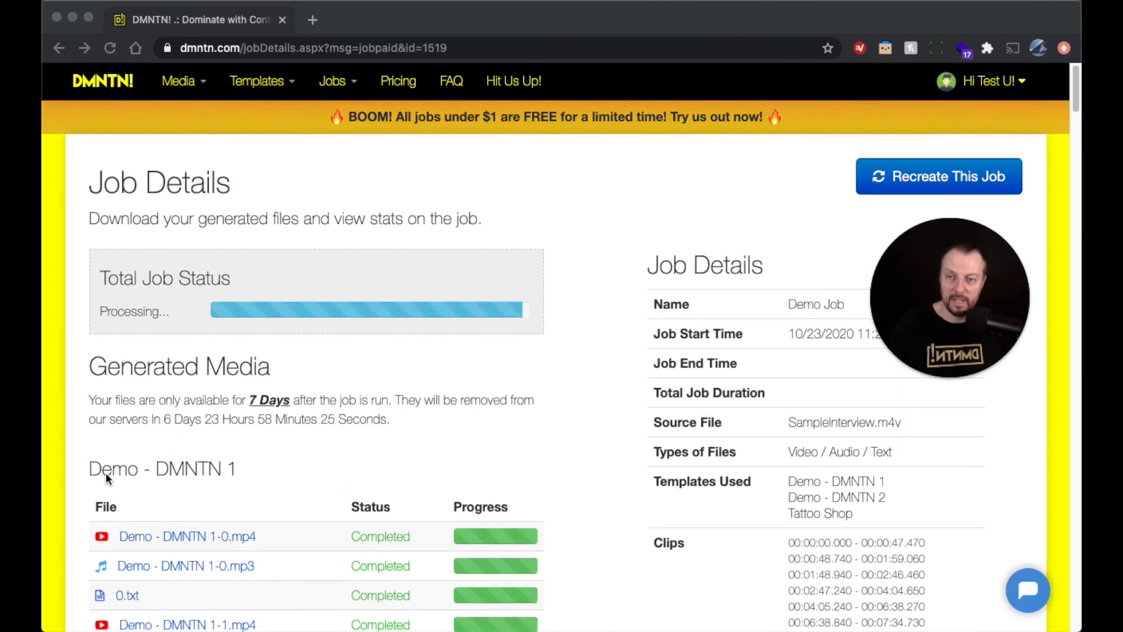
- Review how the generated files are grouped under Demo - DMNTN 1, Demo - DMNTN 2 and Tattoo Shop
scroll(311, 472, "down", 20)
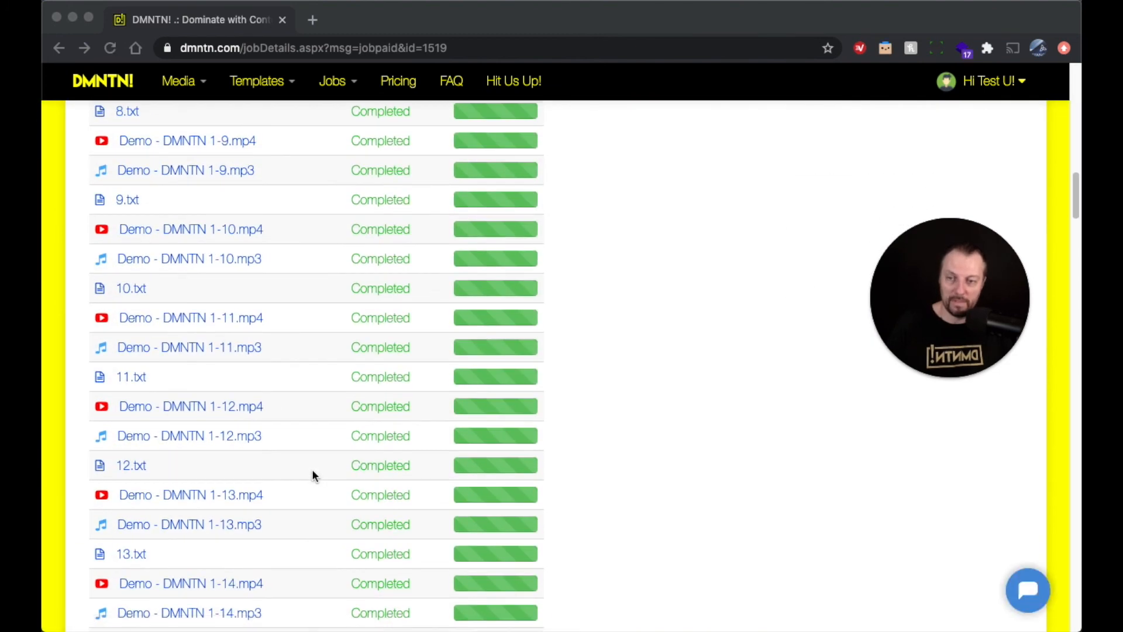
scroll(313, 475, "down", 10)
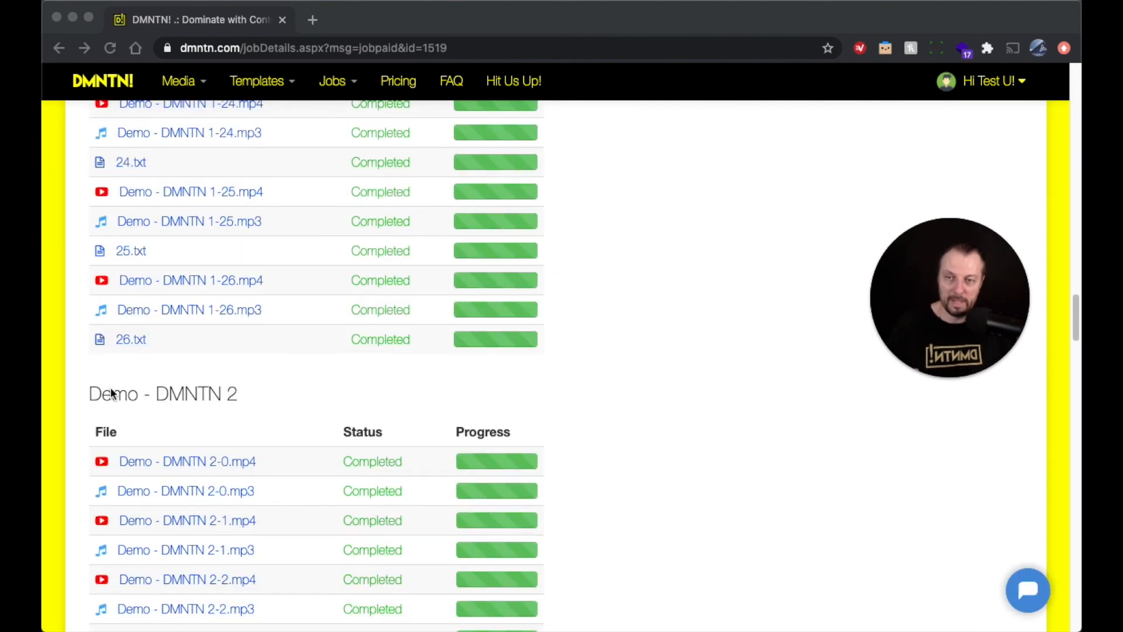
scroll(242, 407, "down", 20)
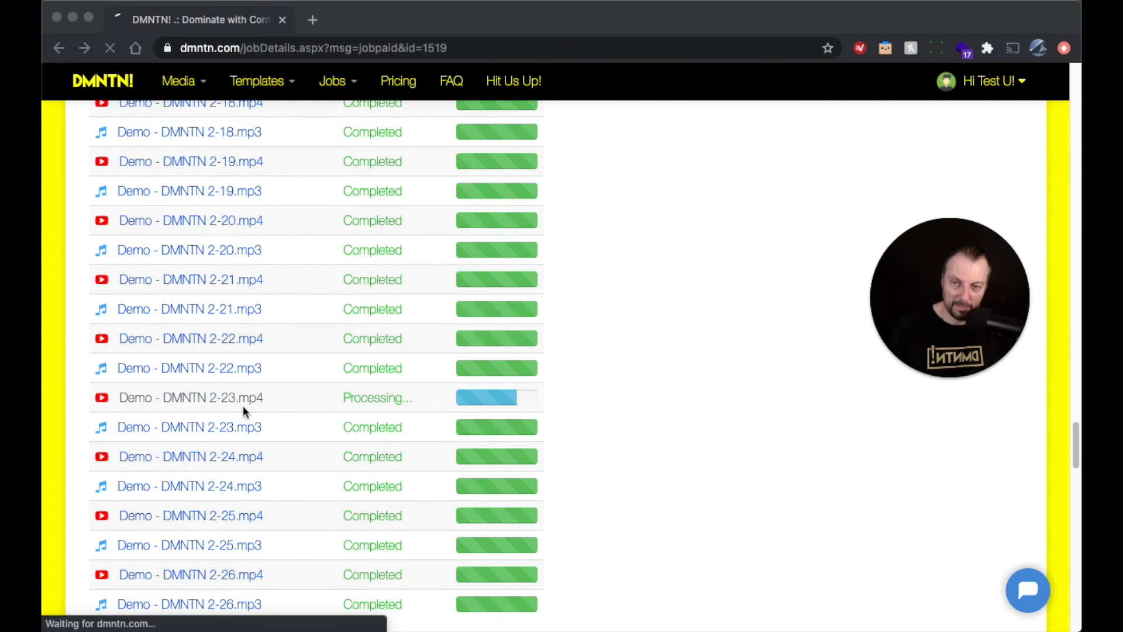
scroll(243, 407, "down", 12)
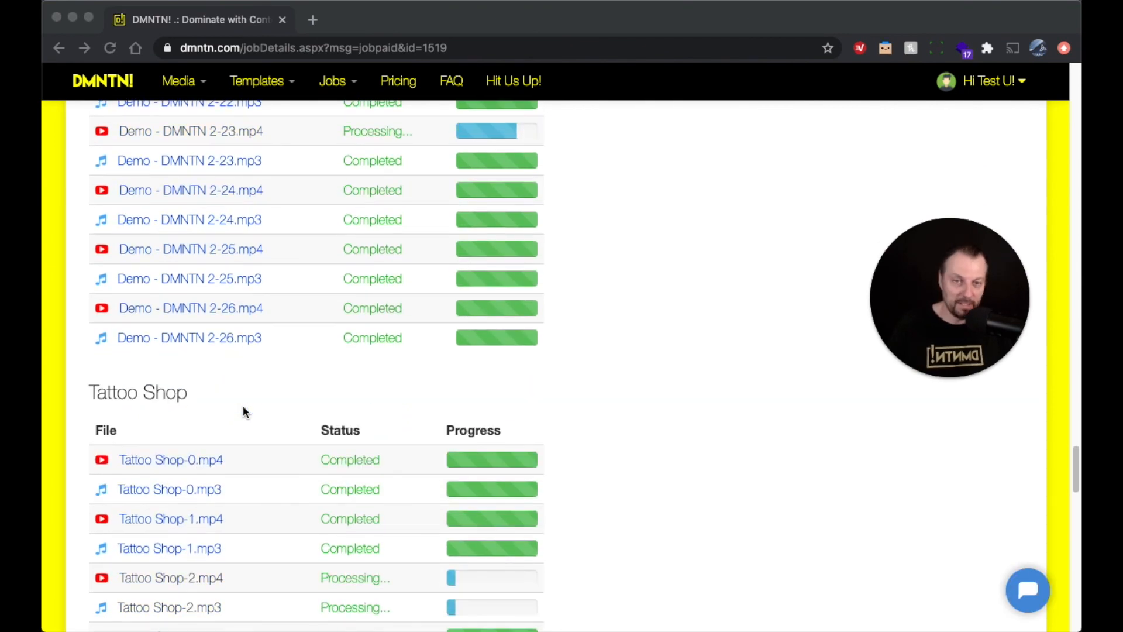
scroll(244, 408, "down", 5)
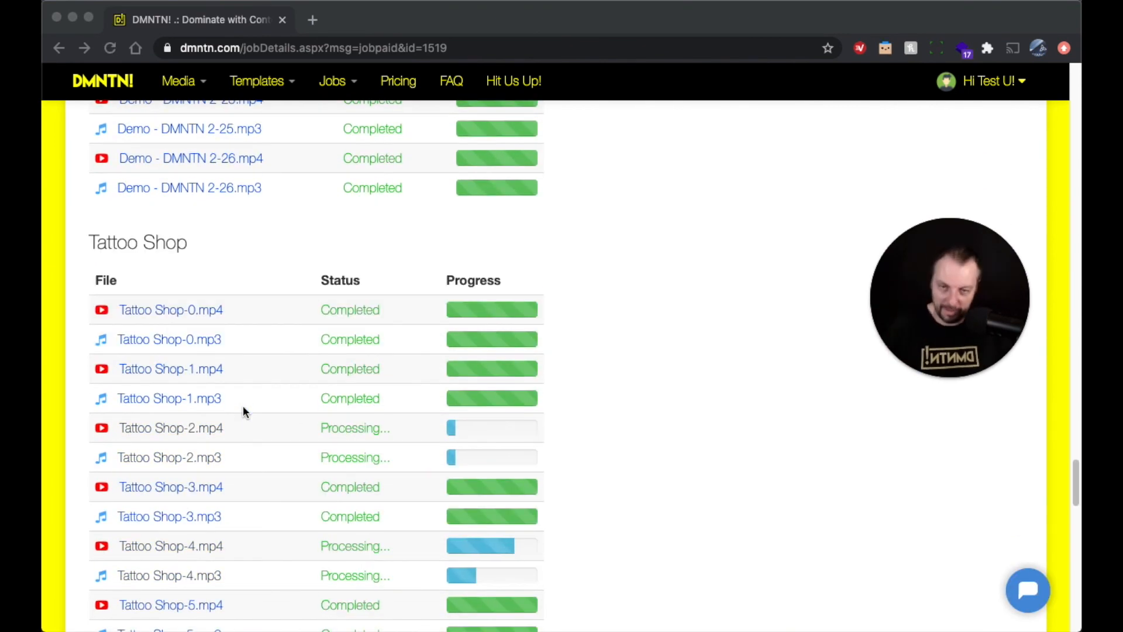
scroll(459, 521, "down", 20)
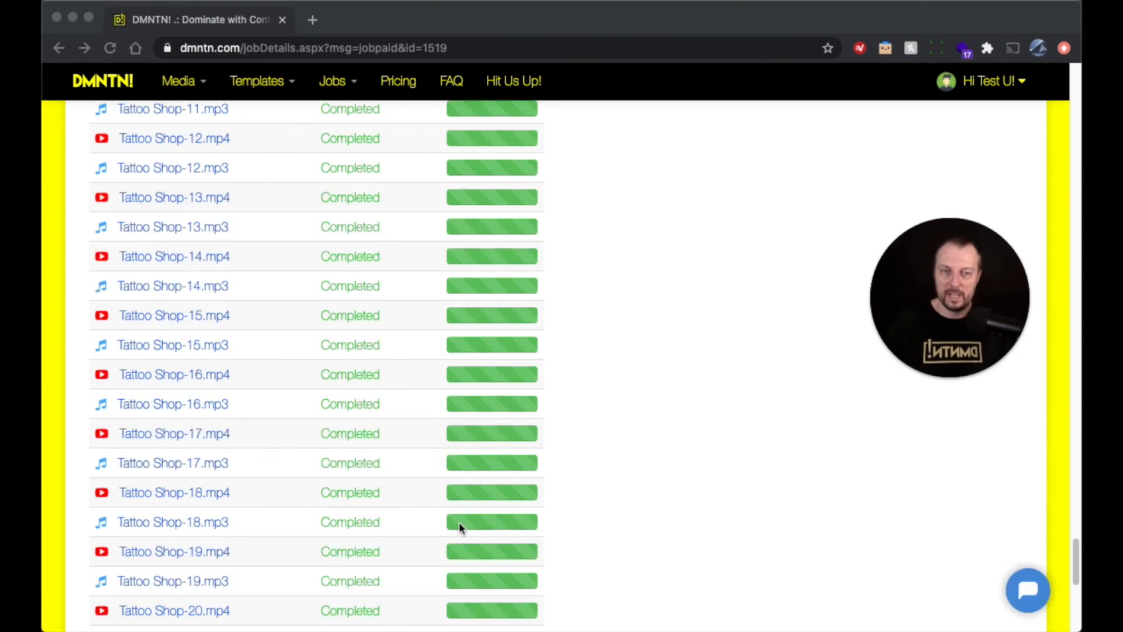
scroll(518, 367, "up", 20)
scroll(518, 368, "up", 8)
- Inspect the completion status of the files in each template group, focusing on the unfinished Tattoo Shop clips
scroll(519, 367, "down", 20)
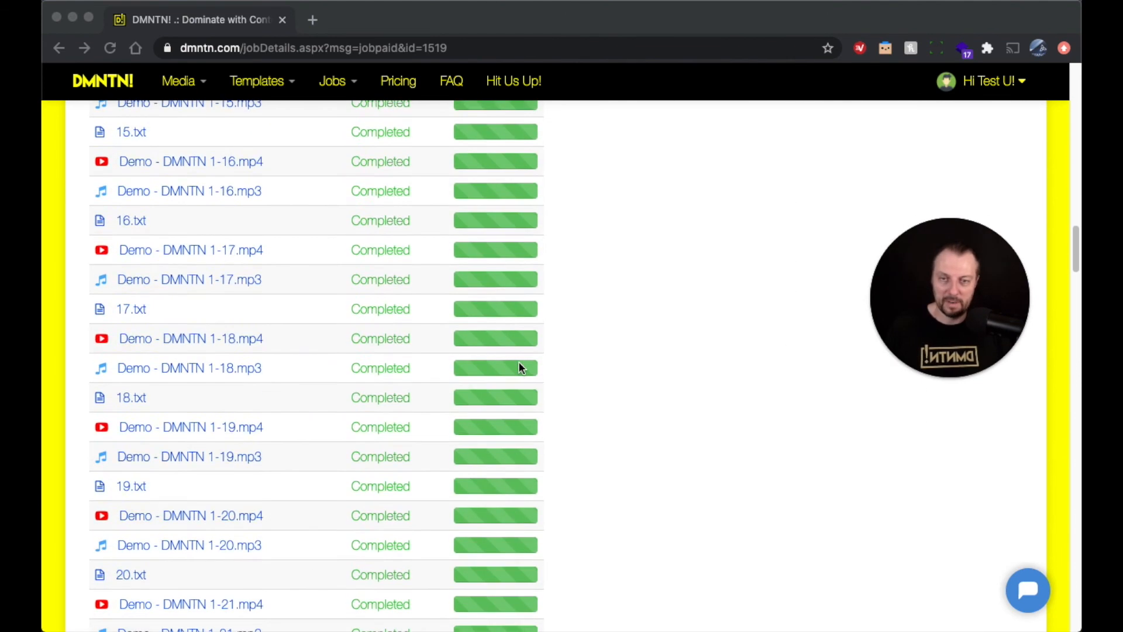
scroll(519, 366, "down", 15)
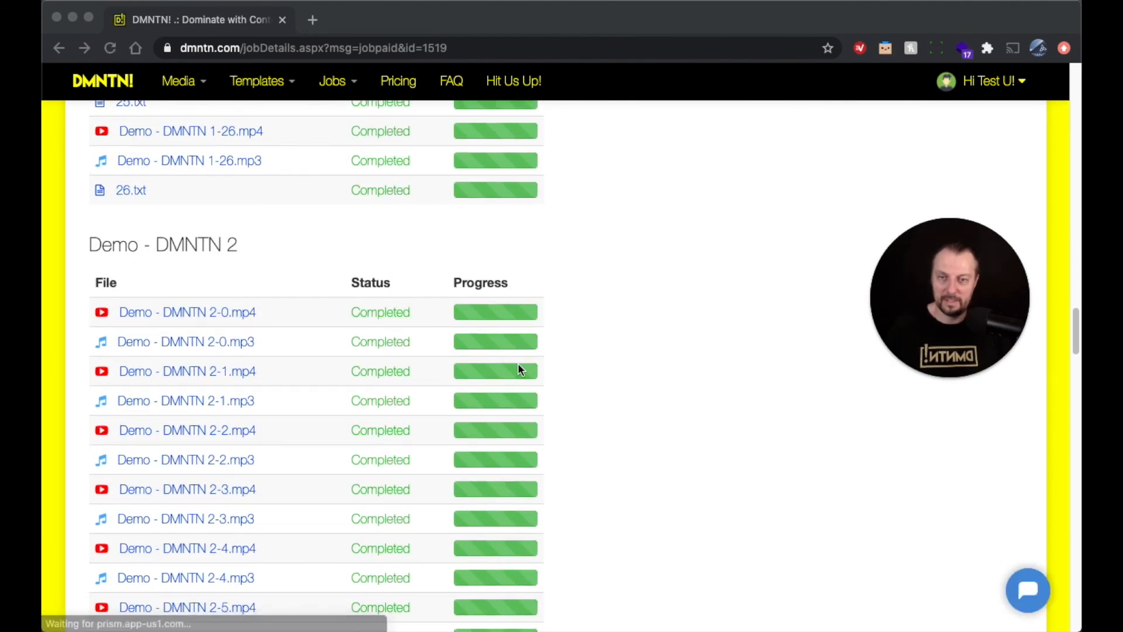
scroll(579, 379, "down", 12)
scroll(580, 379, "down", 15)
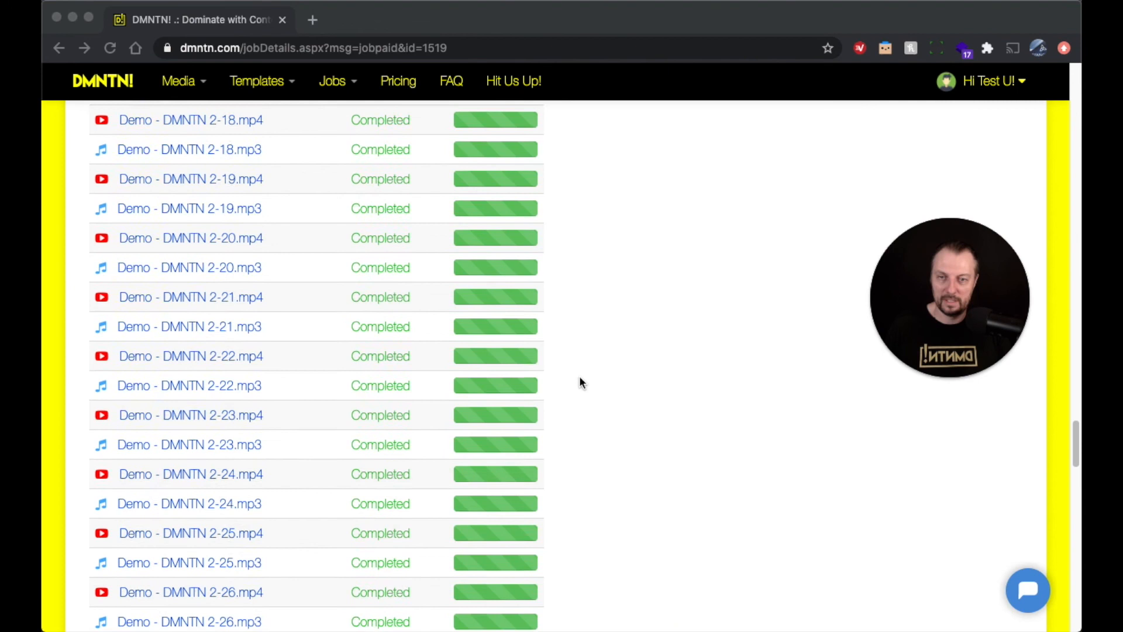
scroll(485, 391, "down", 15)
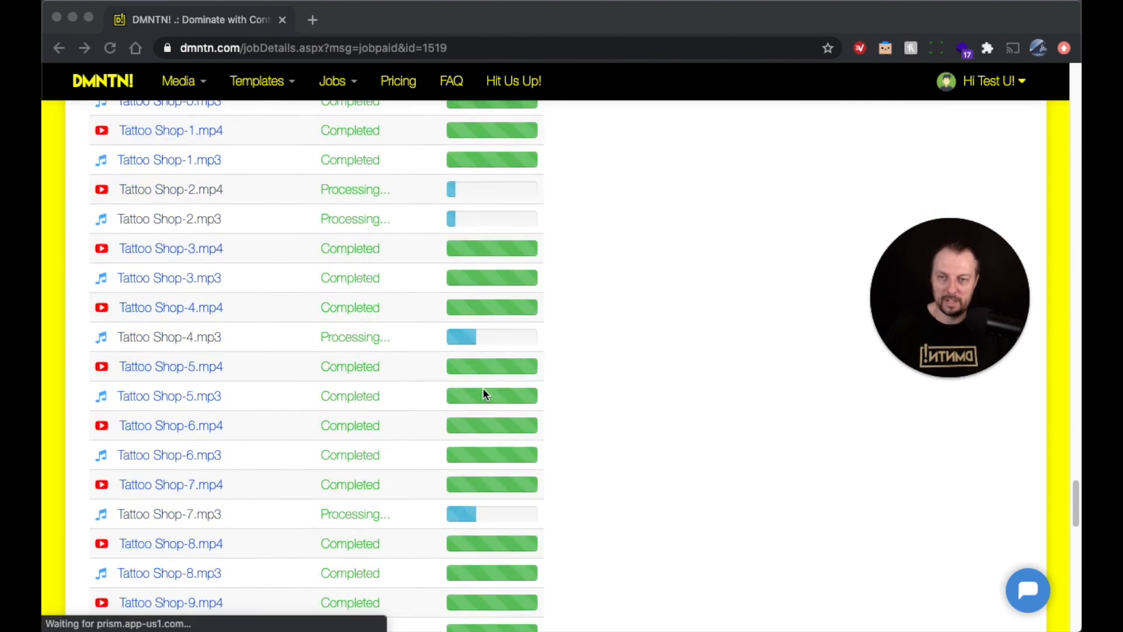
scroll(484, 393, "down", 8)
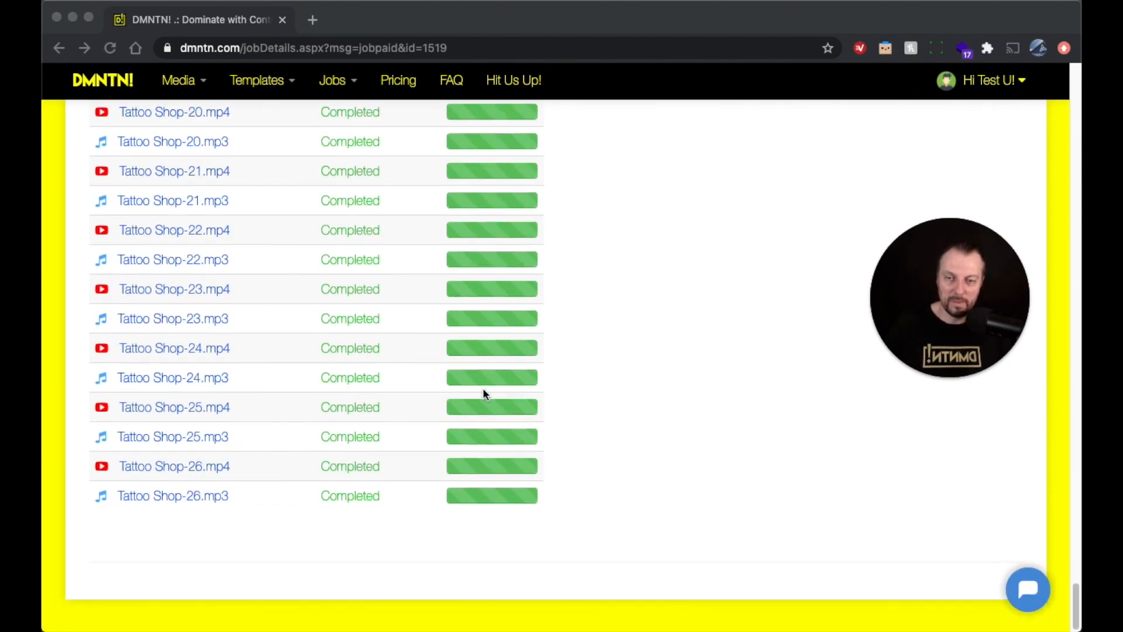
scroll(484, 393, "up", 15)
scroll(483, 393, "up", 5)
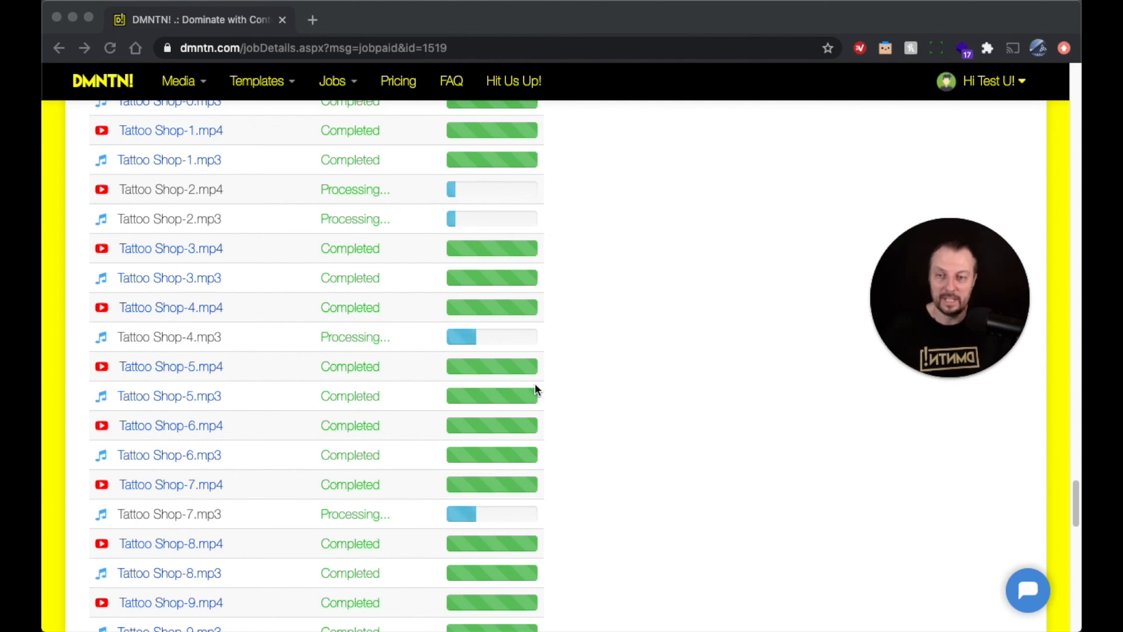
- Go back through the Demo - DMNTN 1 files and review the job details and total job status
scroll(616, 578, "up", 20)
scroll(617, 578, "up", 20)
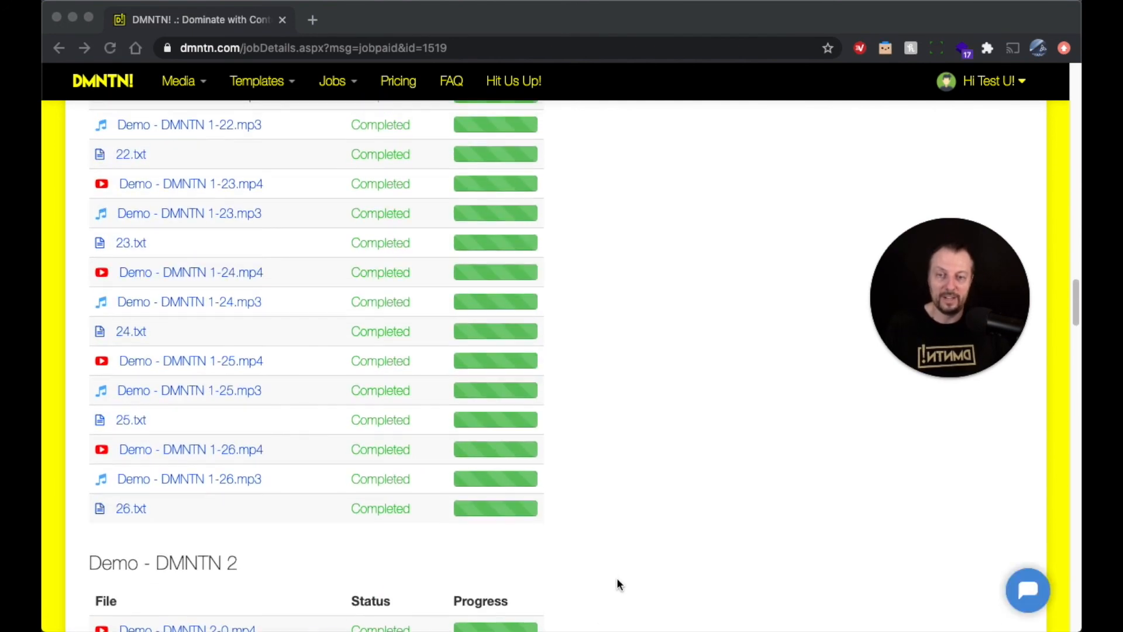
scroll(617, 578, "up", 15)
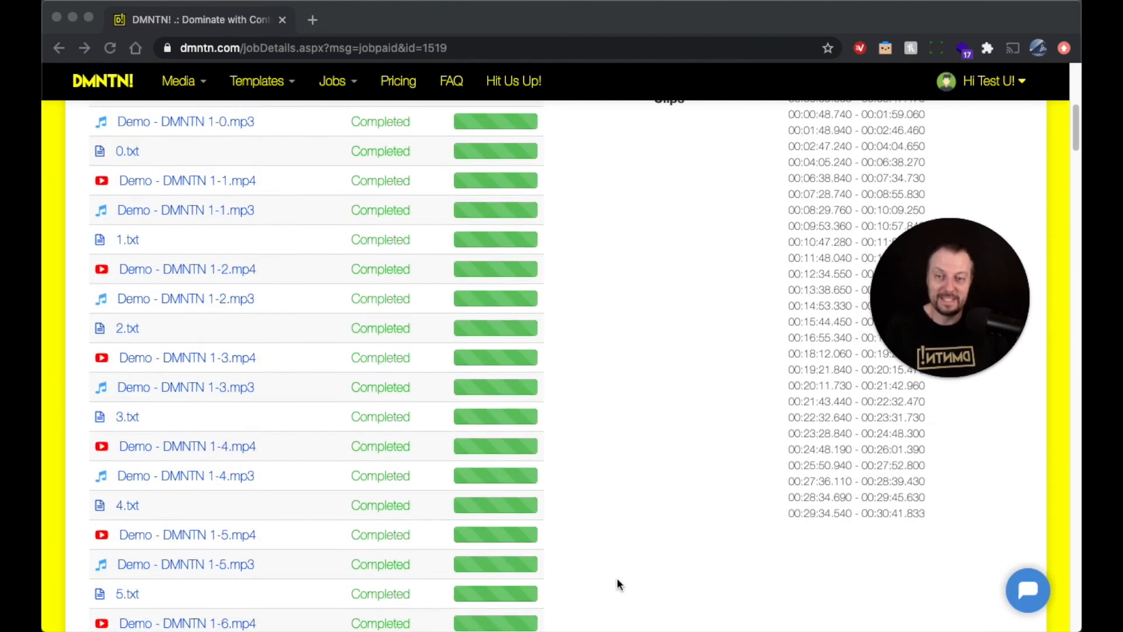
scroll(616, 577, "down", 5)
scroll(784, 357, "down", 5)
scroll(784, 357, "up", 7)
scroll(784, 357, "up", 3)
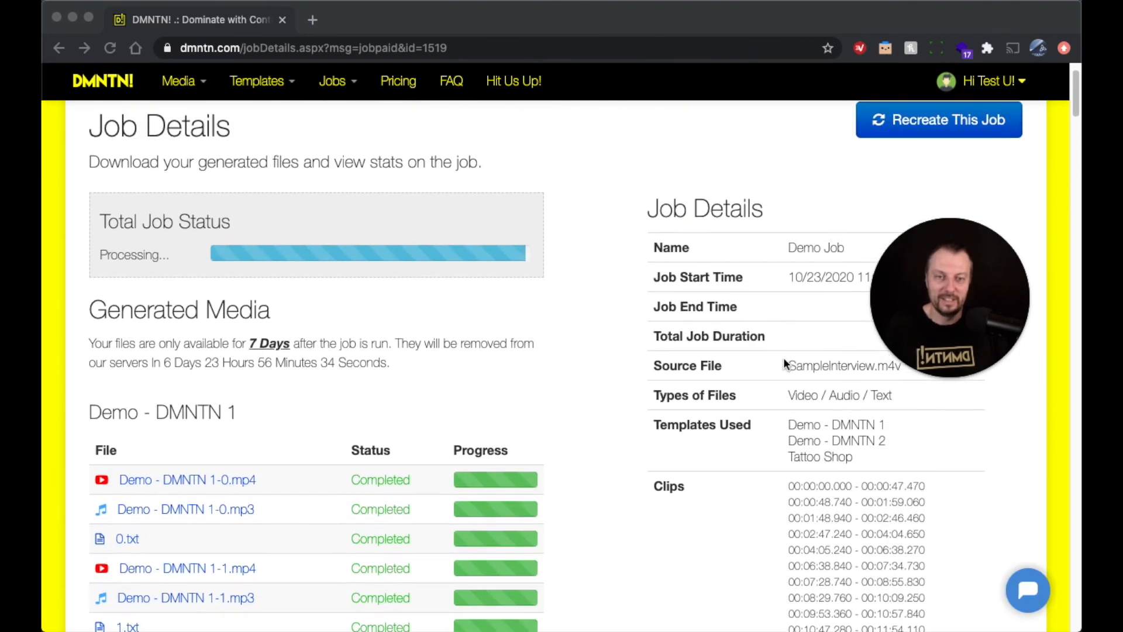